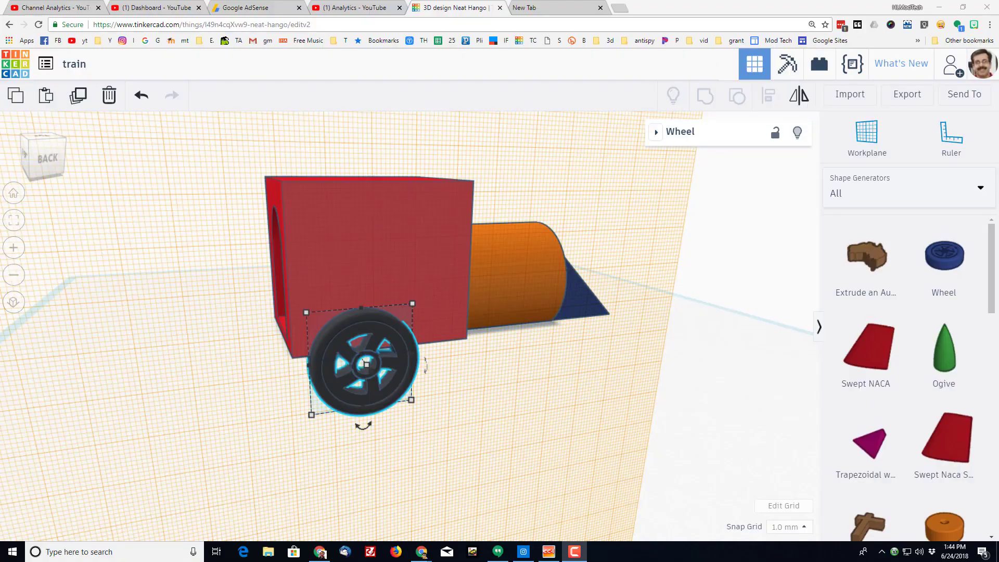
# Filter the shape library to Shape Generators > All and drag a Wheel onto the workplane.
pyautogui.moveTo(755, 364); pyautogui.dragTo(502, 257, button='right')
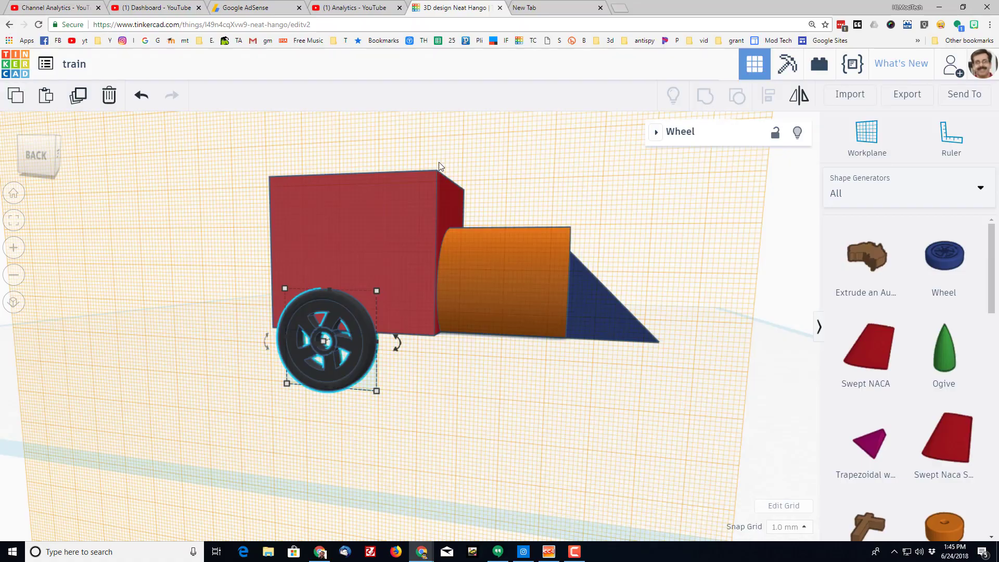
pyautogui.scroll(2, 493, 251)
pyautogui.moveTo(493, 251); pyautogui.dragTo(500, 177, button='right')
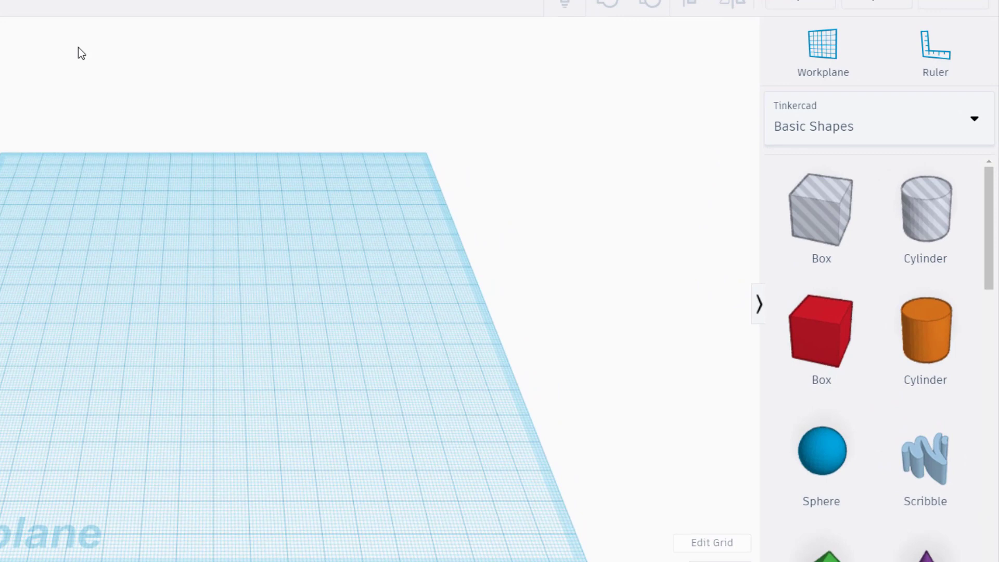
pyautogui.click(836, 119)
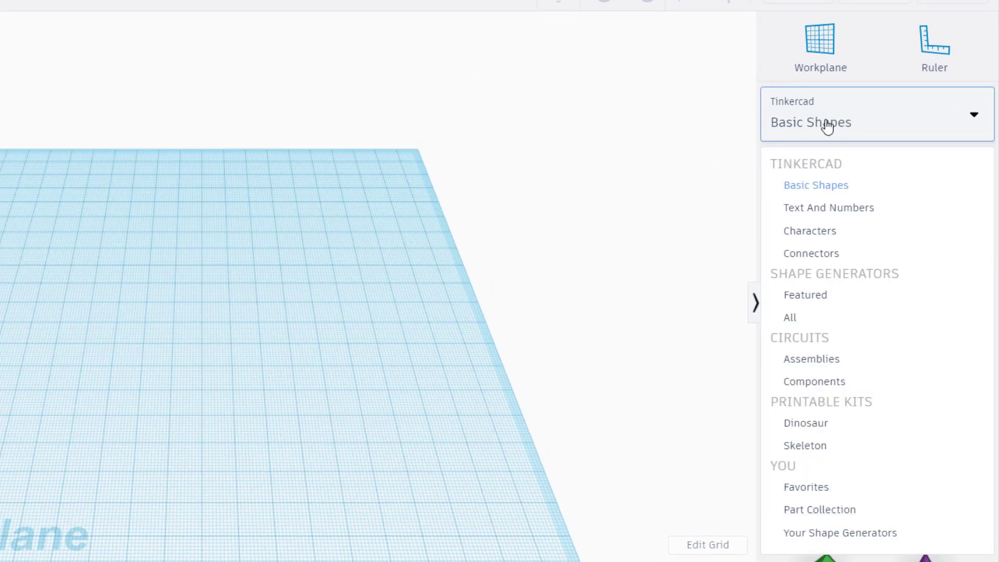
pyautogui.click(789, 317)
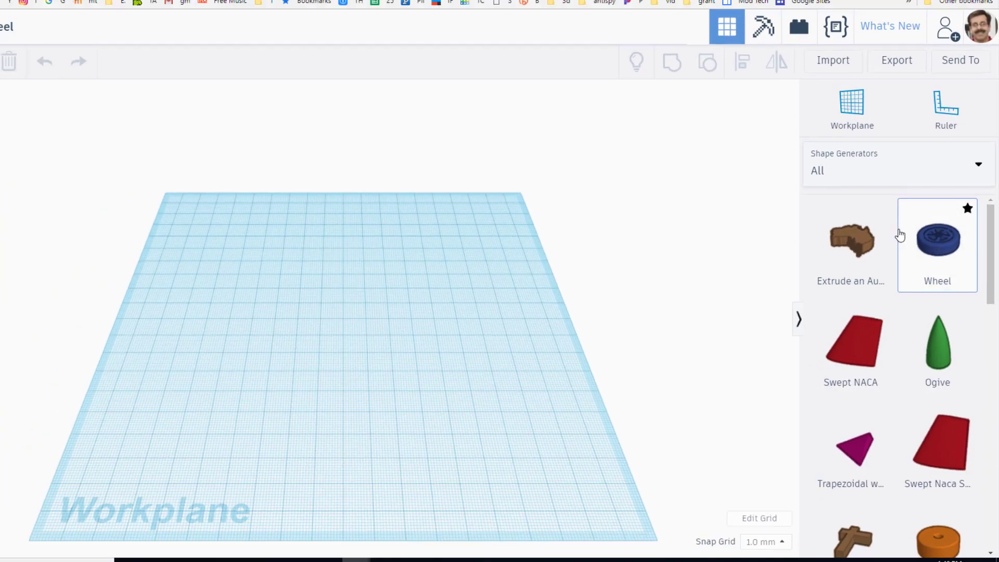
pyautogui.moveTo(900, 236); pyautogui.dragTo(270, 299)
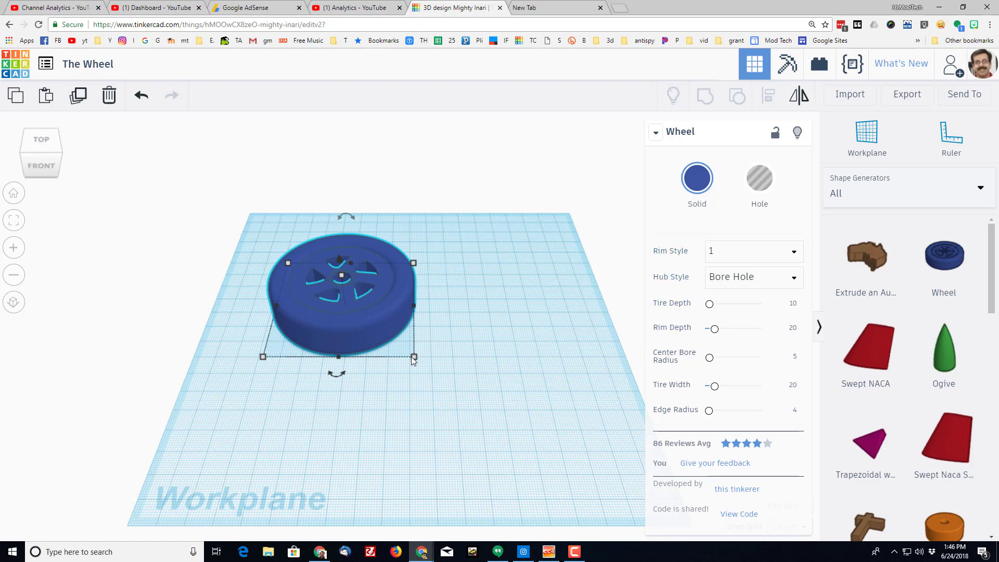
# Set the wheel's Tire Width to 5, flattening it into a thin disc.
pyautogui.moveTo(413, 357)
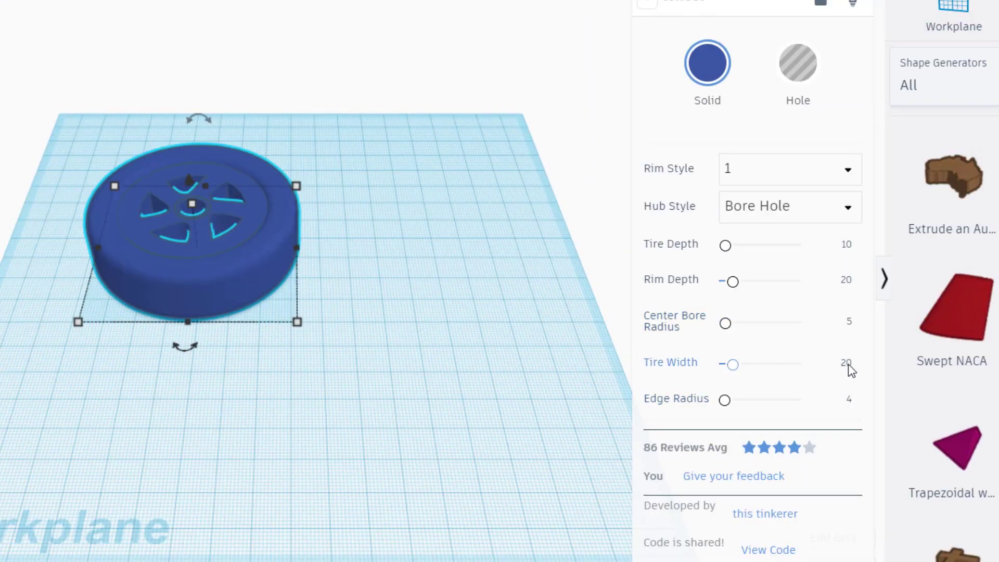
pyautogui.click(848, 363)
pyautogui.write('5')
pyautogui.press('Return')
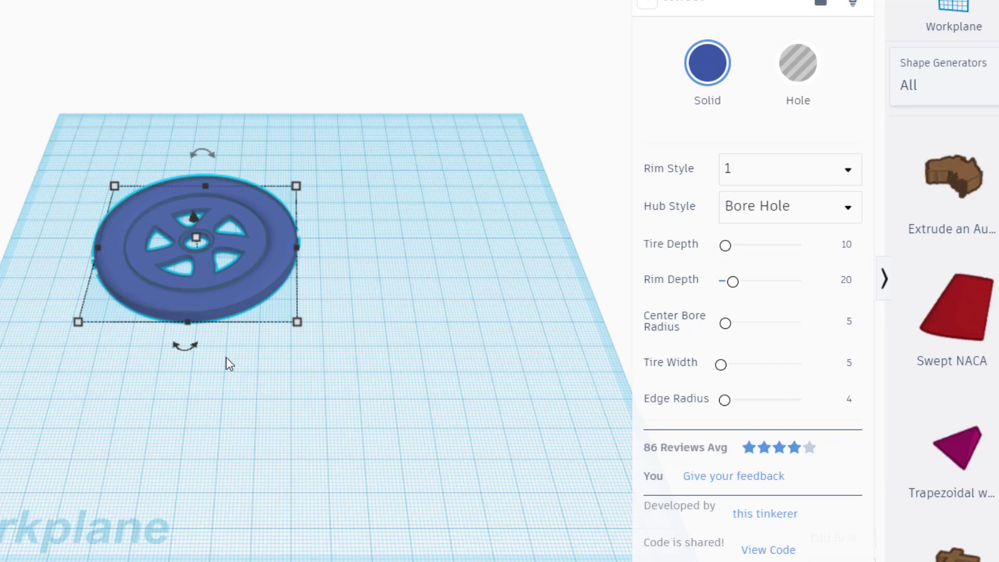
pyautogui.moveTo(226, 357); pyautogui.dragTo(214, 306, button='right')
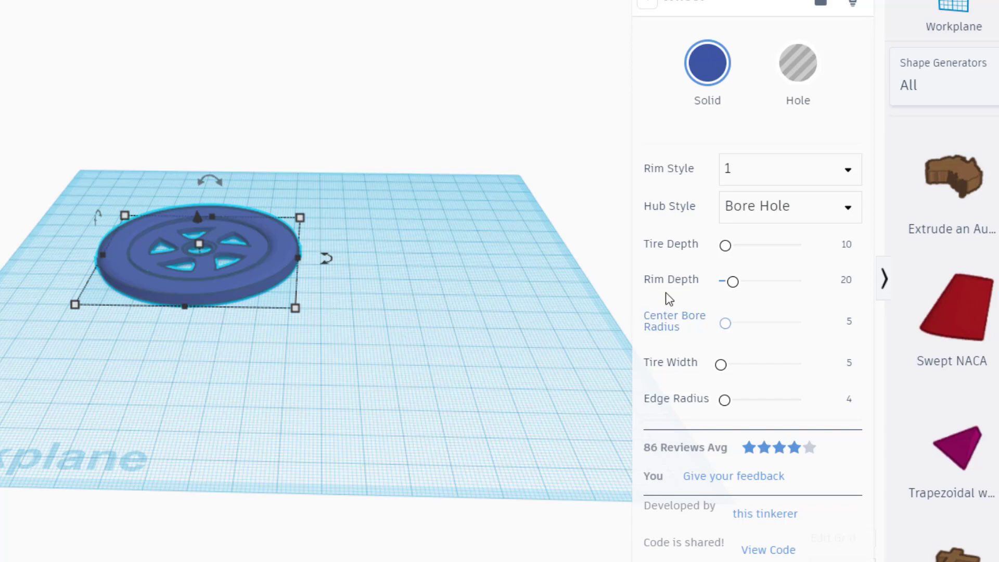
# Set Center Bore Radius to 2.5, Tire Depth to 4 and Rim Depth to 10.
pyautogui.click(850, 321)
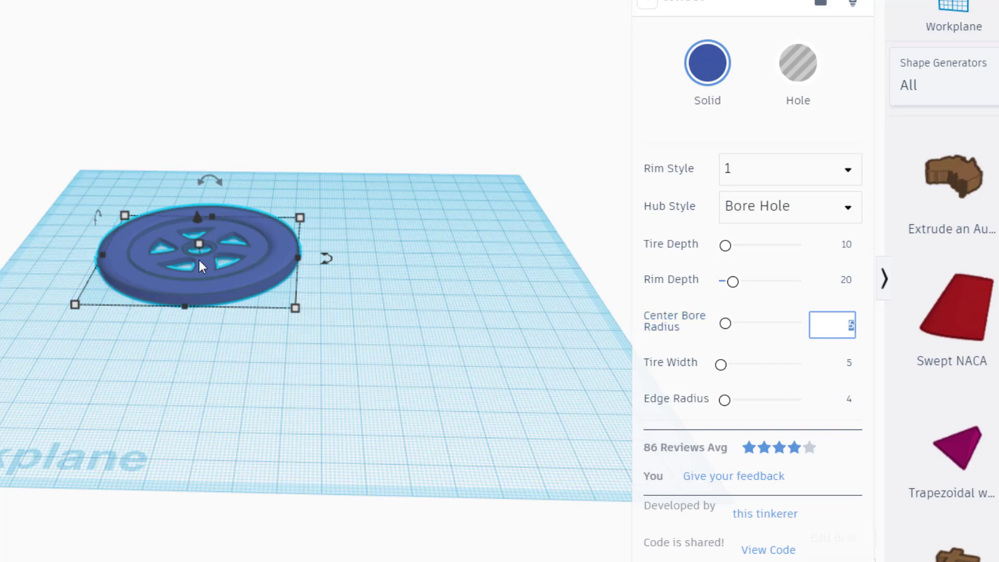
pyautogui.write('2.5')
pyautogui.press('Return')
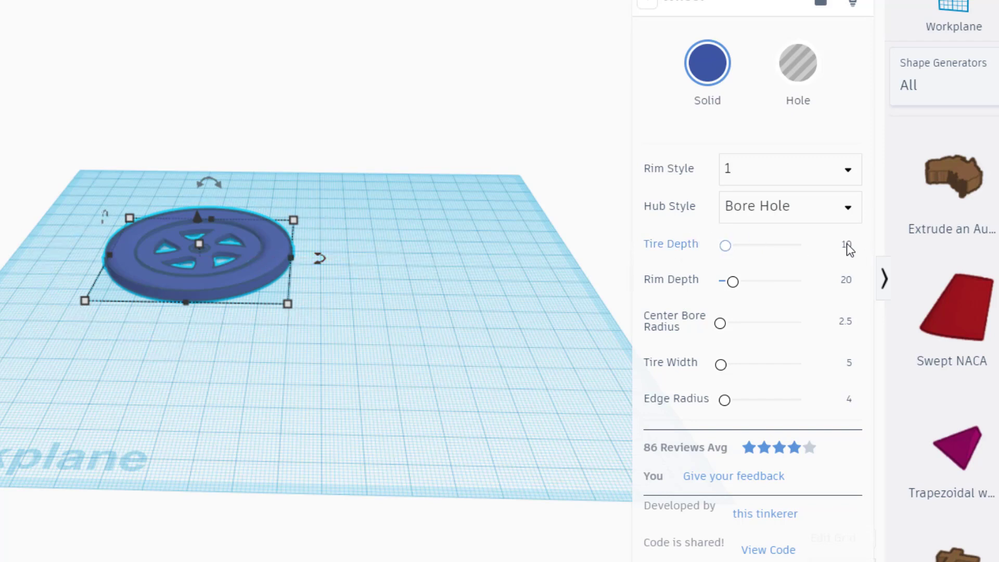
pyautogui.write('1')
pyautogui.press('Return')
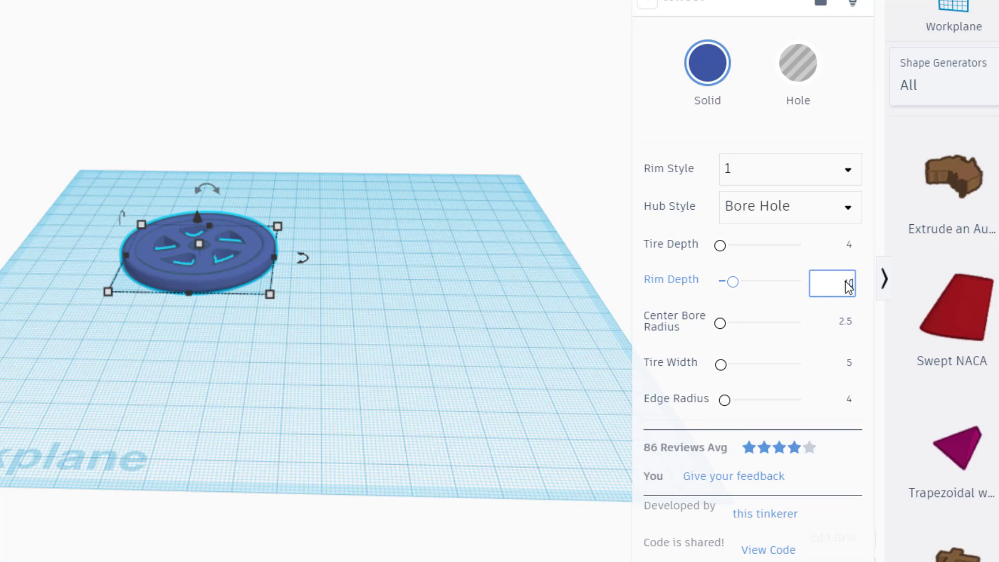
pyautogui.press('Return')
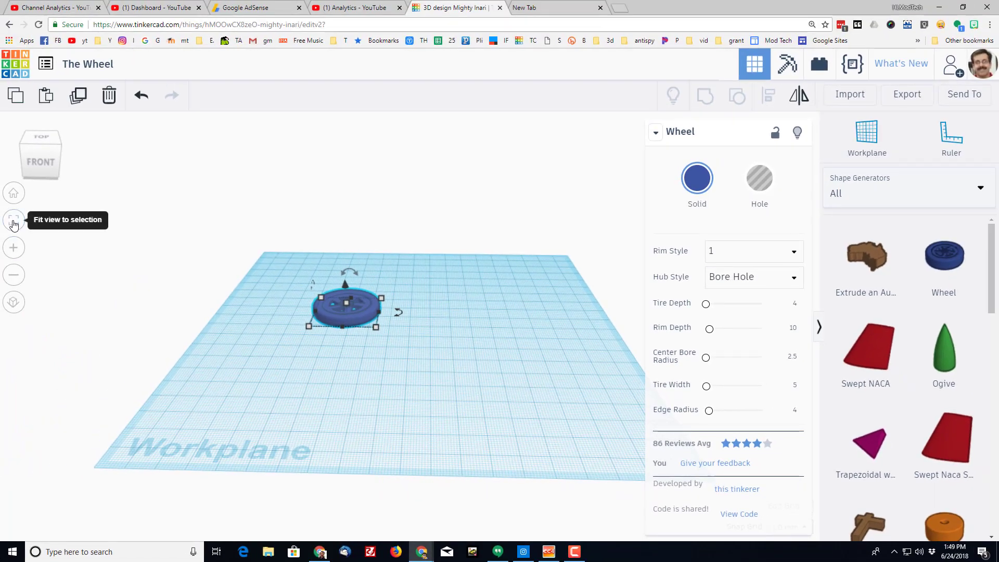
# Frame the wheel from the top view, move it toward the top-left, and duplicate it.
pyautogui.click(14, 224)
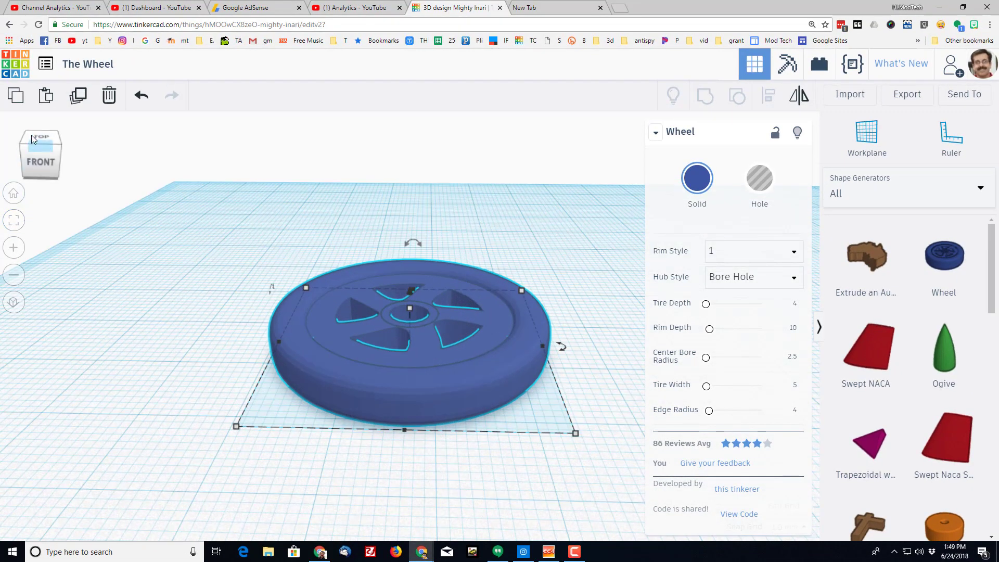
pyautogui.click(38, 139)
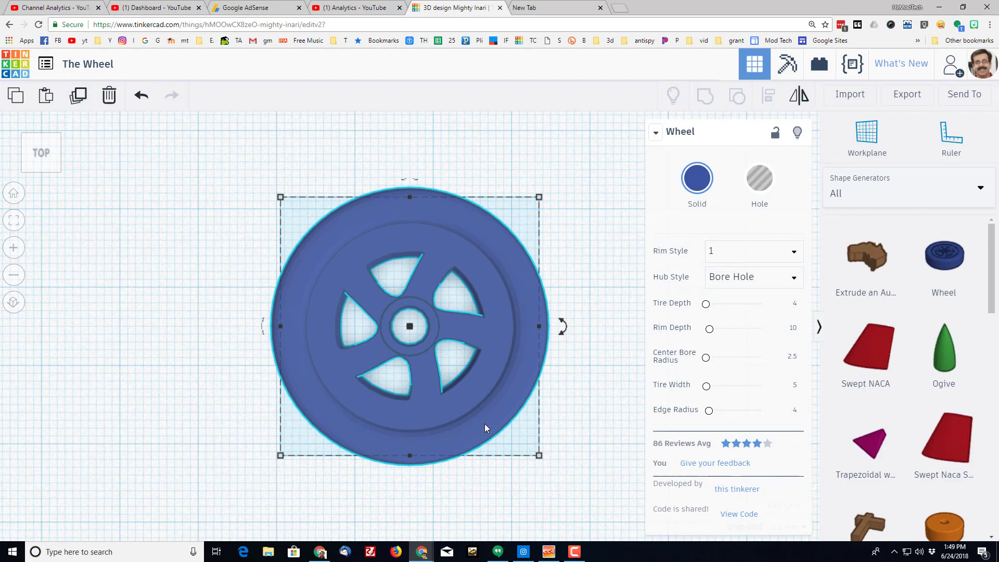
pyautogui.scroll(-5, 485, 424)
pyautogui.scroll(-3, 451, 375)
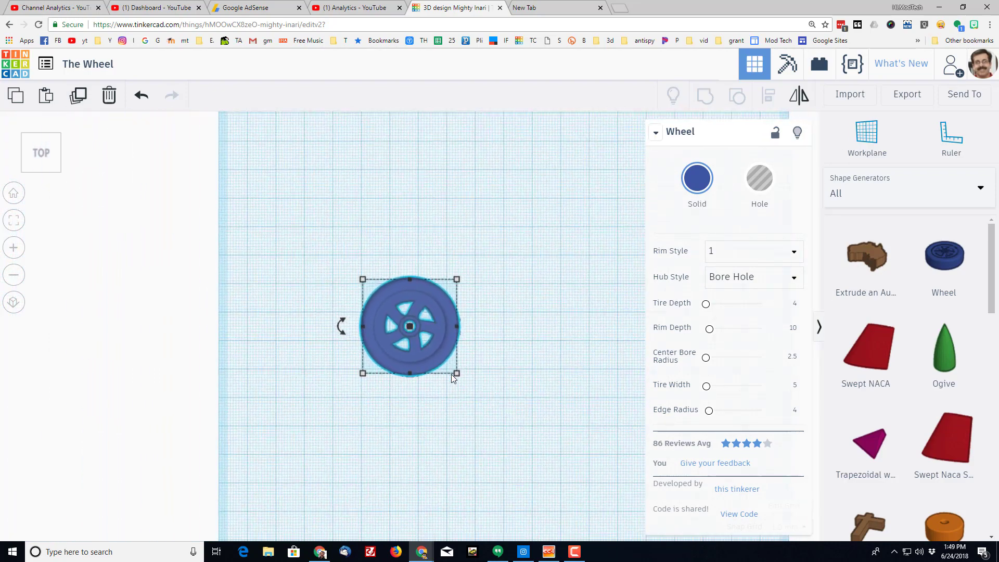
pyautogui.moveTo(431, 344); pyautogui.dragTo(435, 227)
pyautogui.hotkey('ctrl', 'd')
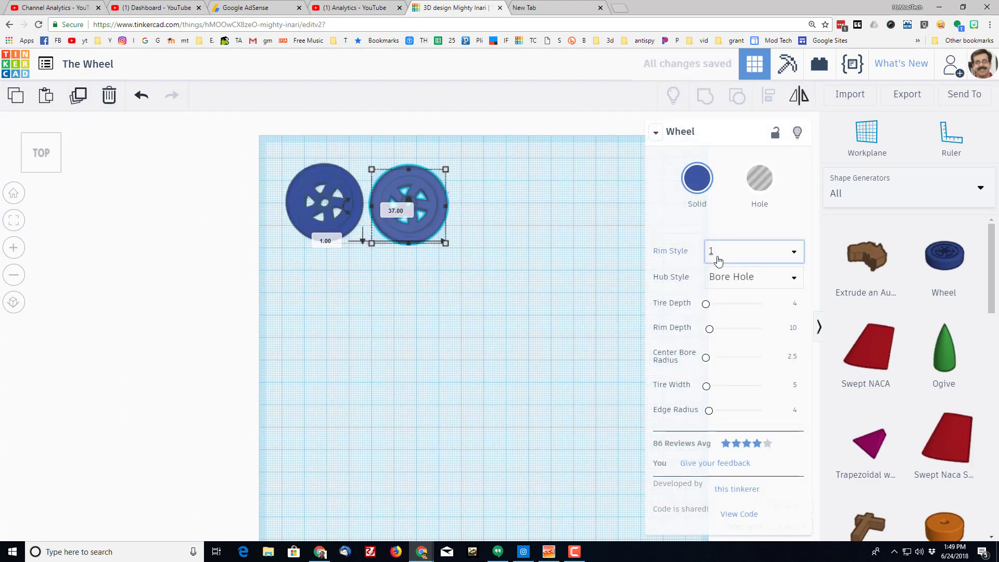
# Switch the duplicate wheel to Rim Style 2 and test a larger Edge Radius.
pyautogui.click(725, 255)
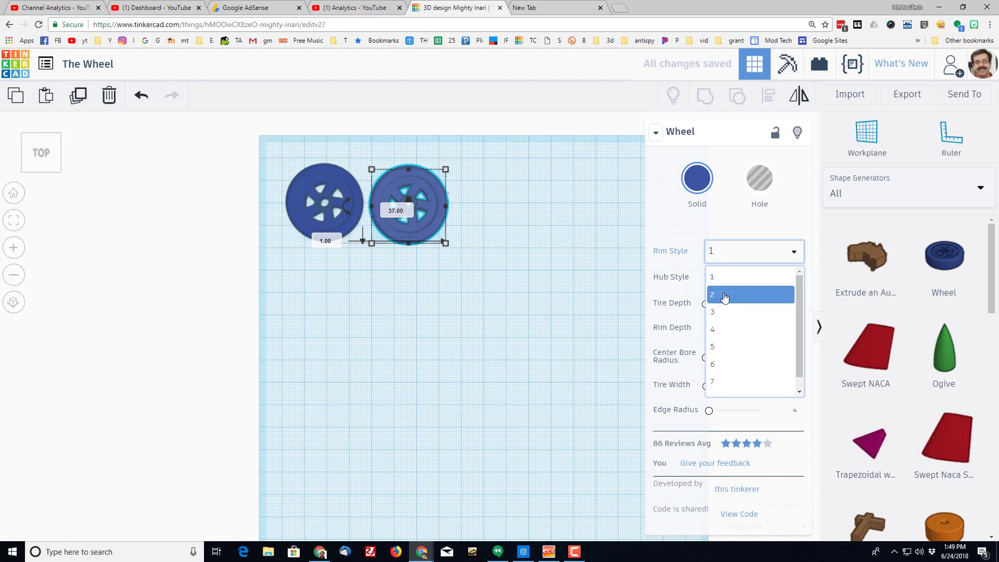
pyautogui.click(721, 292)
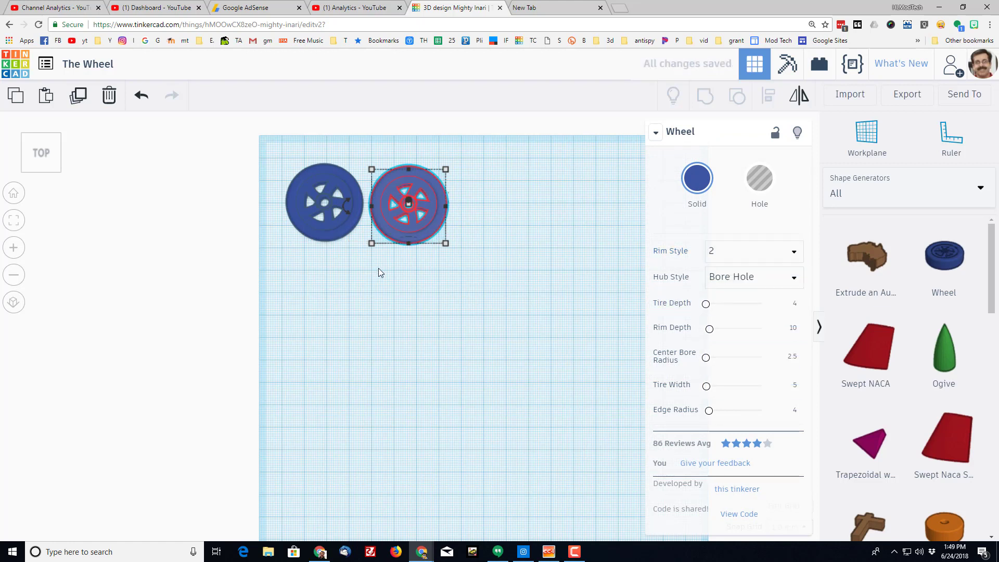
pyautogui.click(14, 224)
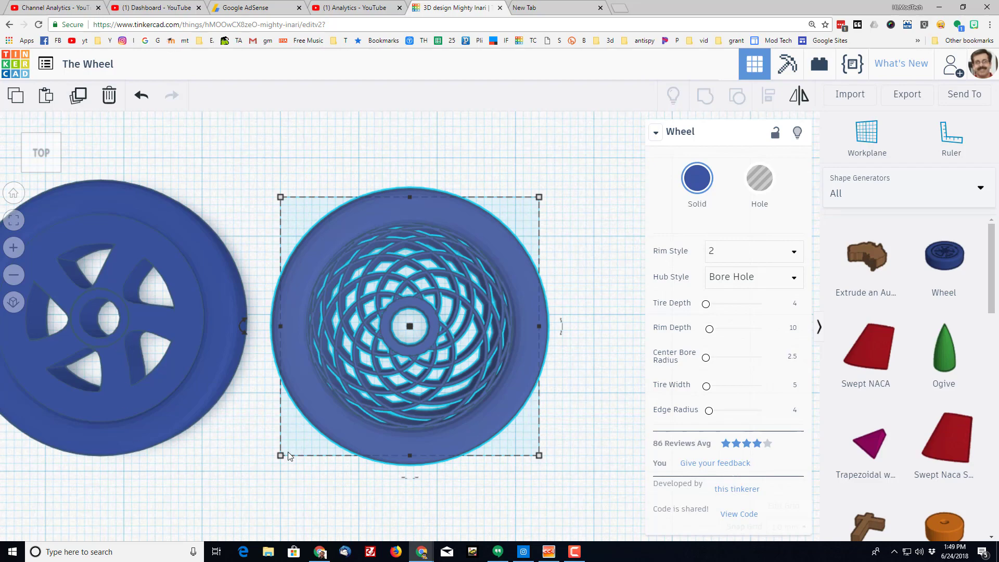
pyautogui.moveTo(287, 452); pyautogui.dragTo(279, 406, button='right')
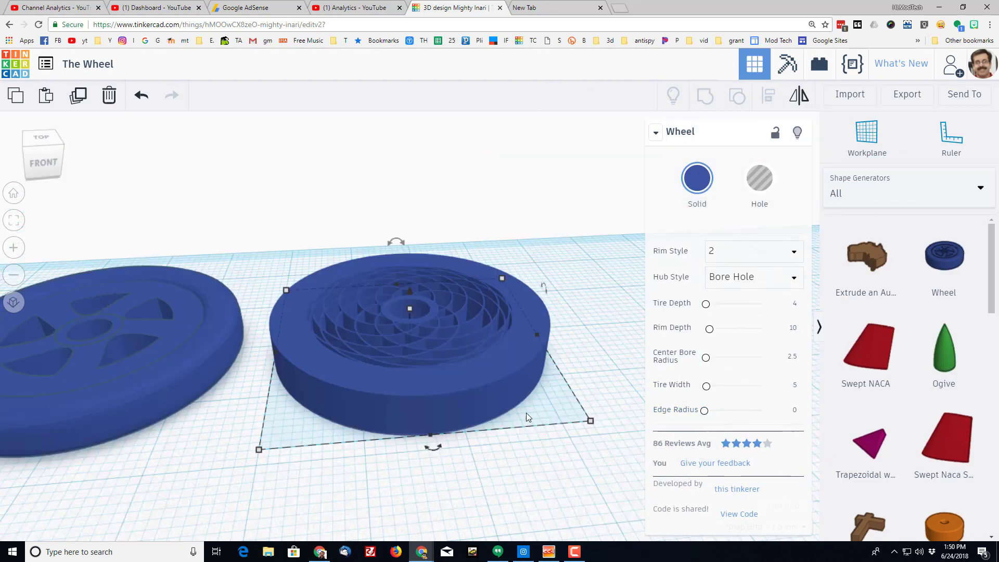
pyautogui.moveTo(709, 410); pyautogui.dragTo(704, 411)
pyautogui.moveTo(704, 411); pyautogui.dragTo(760, 419)
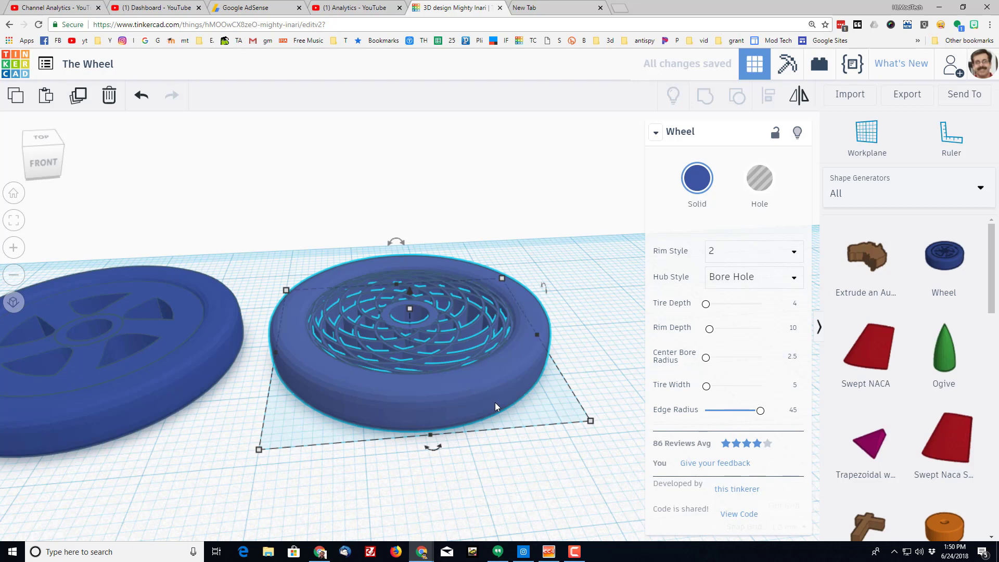
# Revert Edge Radius to 4, then add a yellow Rim Style 3 copy of the left wheel.
pyautogui.hotkey('ctrl', 'z')
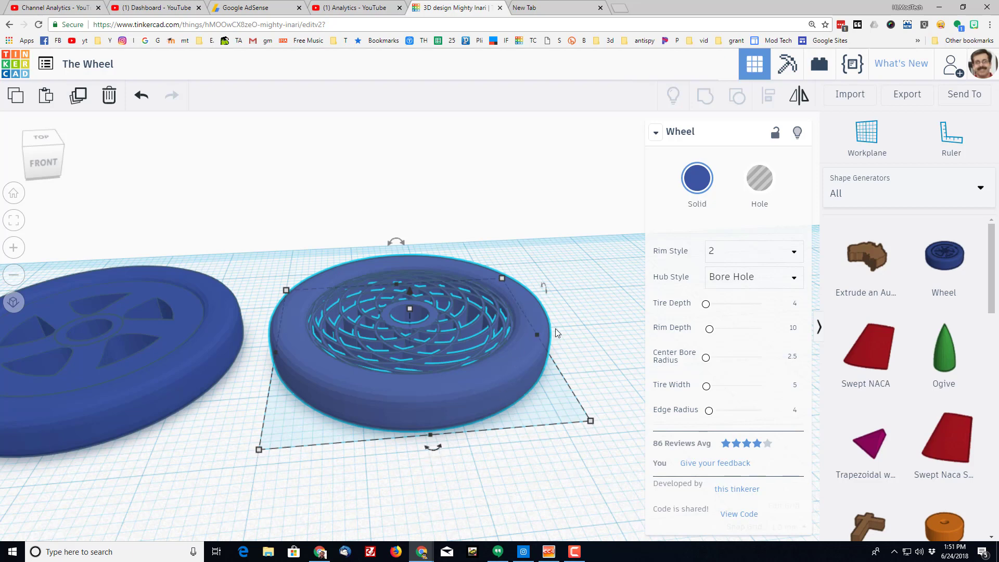
pyautogui.scroll(-2, 572, 289)
pyautogui.moveTo(573, 288); pyautogui.dragTo(568, 355, button='right')
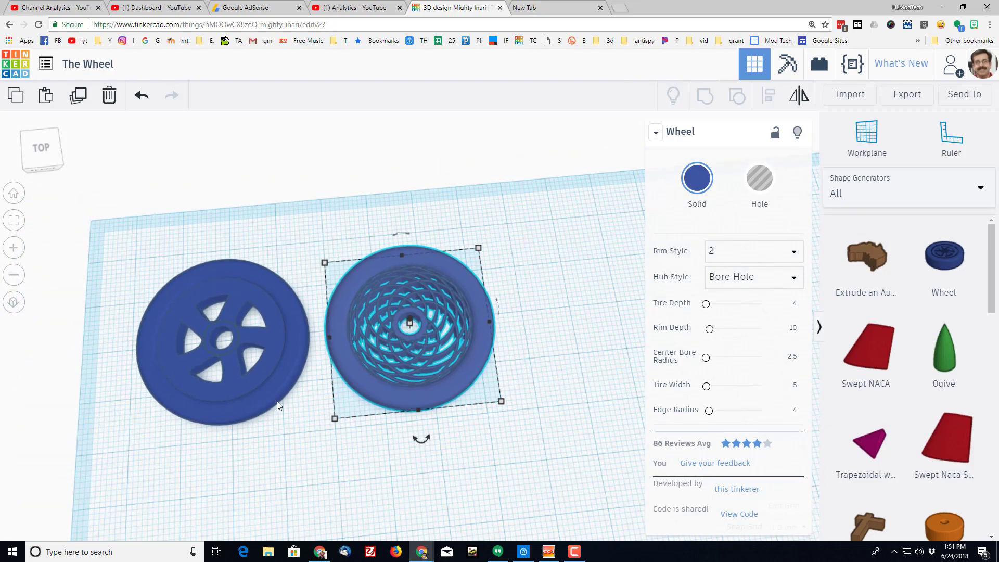
pyautogui.click(280, 388)
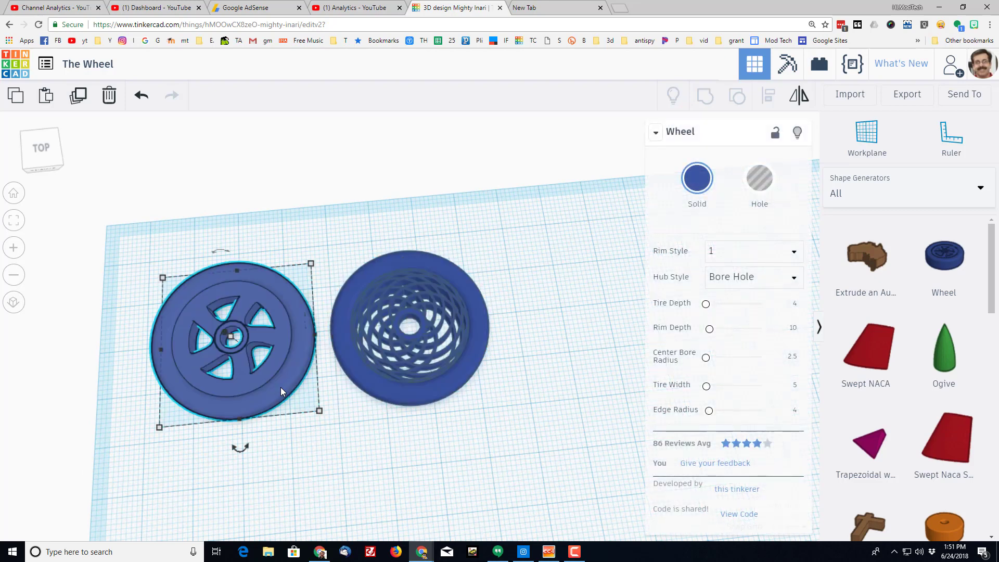
pyautogui.keyDown('alt'); pyautogui.moveTo(279, 388); pyautogui.dragTo(669, 350); pyautogui.keyUp('alt')
pyautogui.click(734, 251)
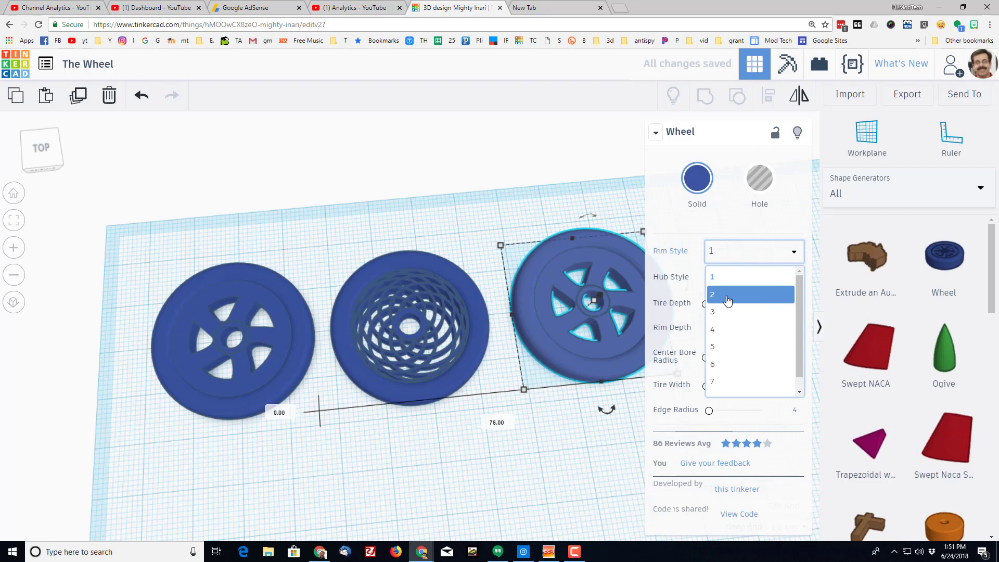
pyautogui.click(728, 312)
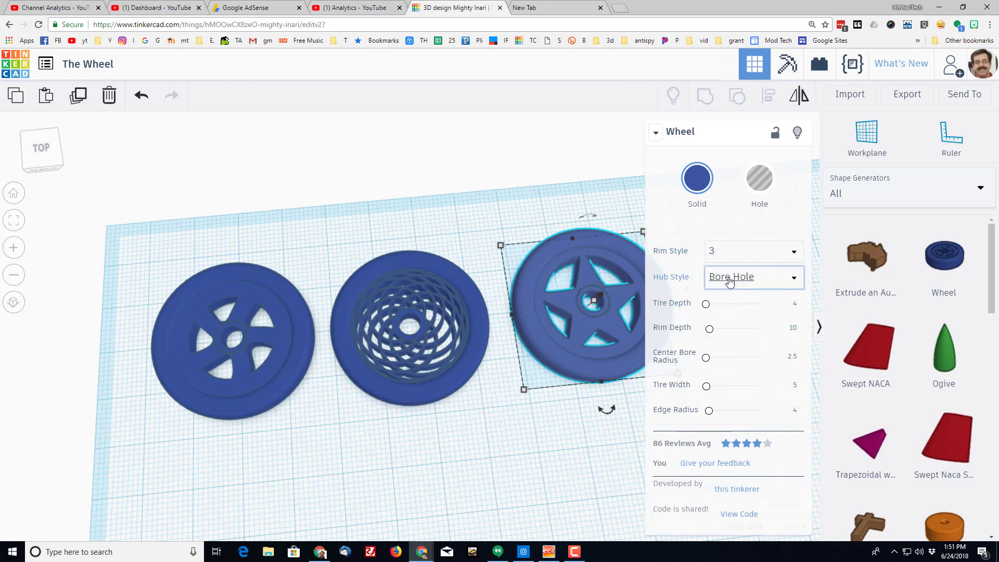
pyautogui.click(697, 179)
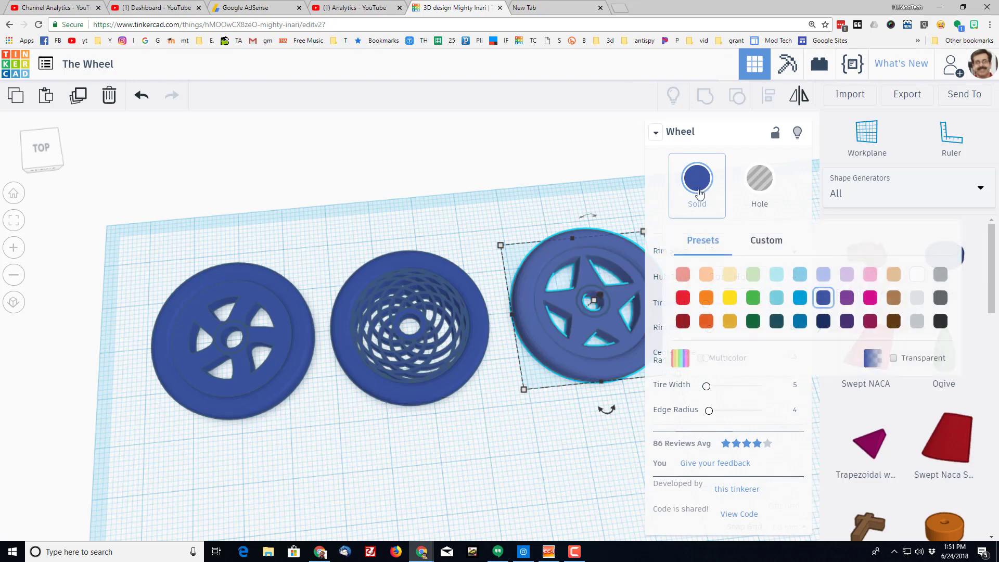
pyautogui.click(729, 298)
# Add another yellow wheel with Rim Style 4 beside the others, then select all four.
pyautogui.scroll(-5, 520, 417)
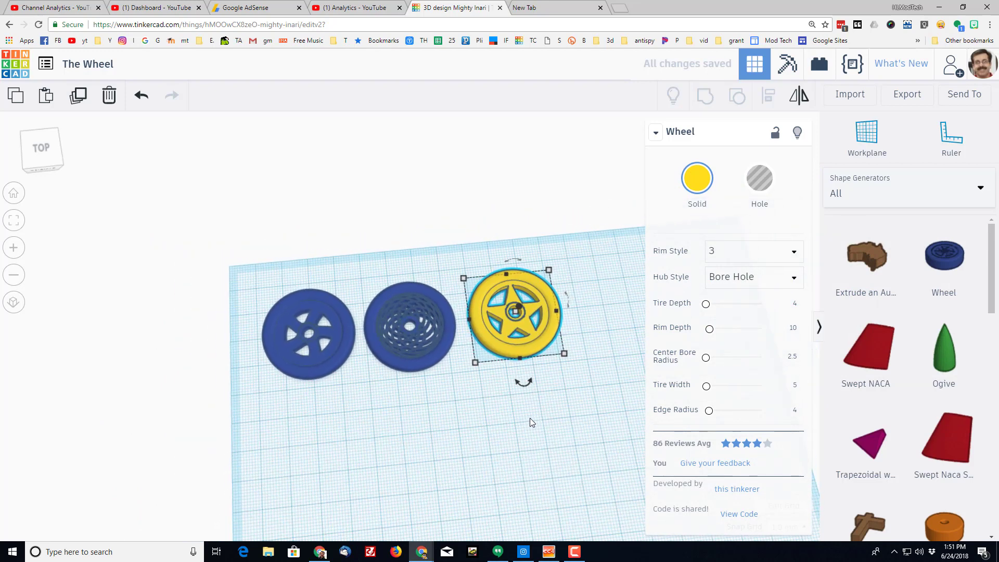
pyautogui.hotkey('ctrl', 'c')
pyautogui.hotkey('ctrl', 'v')
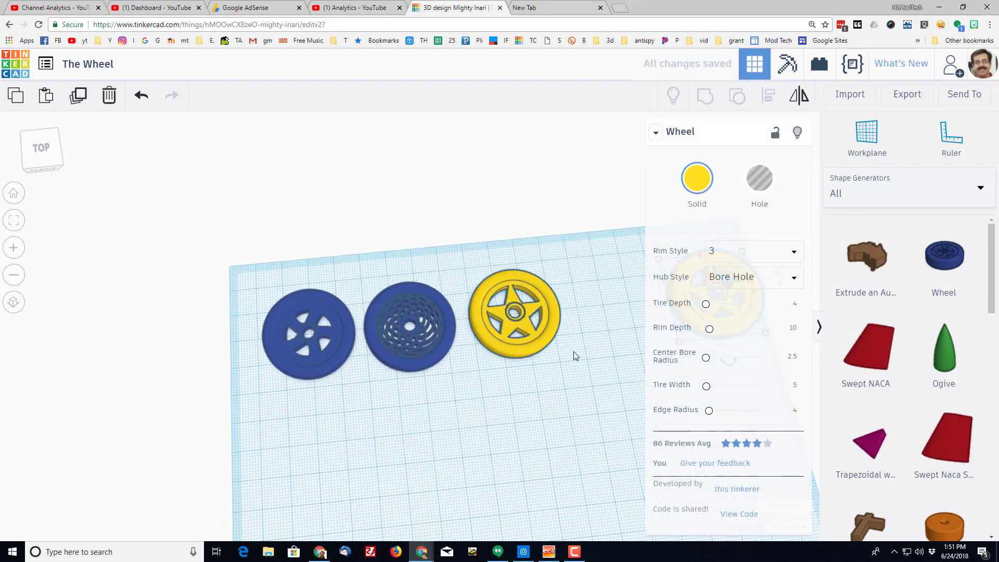
pyautogui.scroll(-4, 555, 407)
pyautogui.moveTo(572, 322); pyautogui.dragTo(520, 330)
pyautogui.click(728, 252)
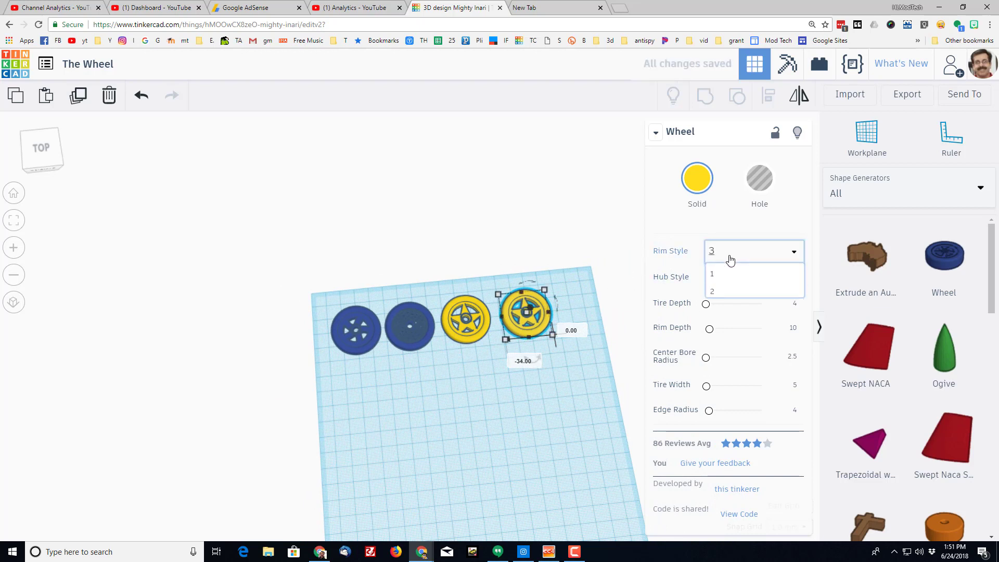
pyautogui.click(721, 329)
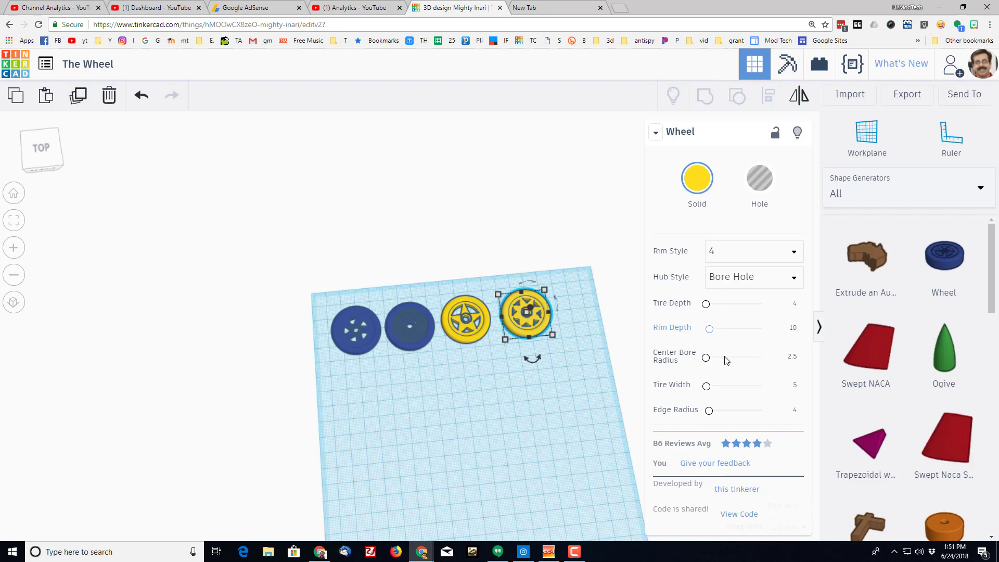
pyautogui.click(13, 221)
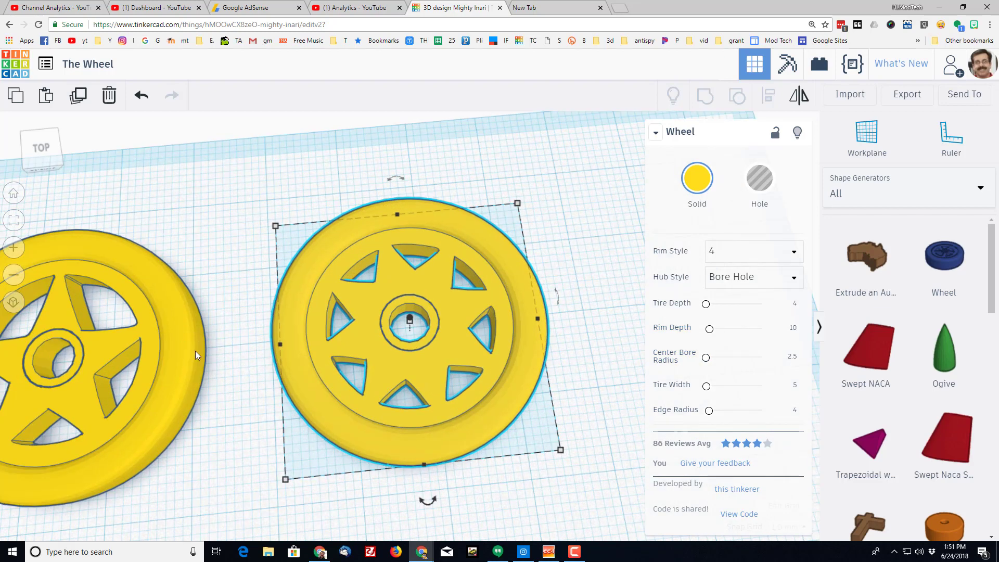
pyautogui.scroll(-10, 313, 359)
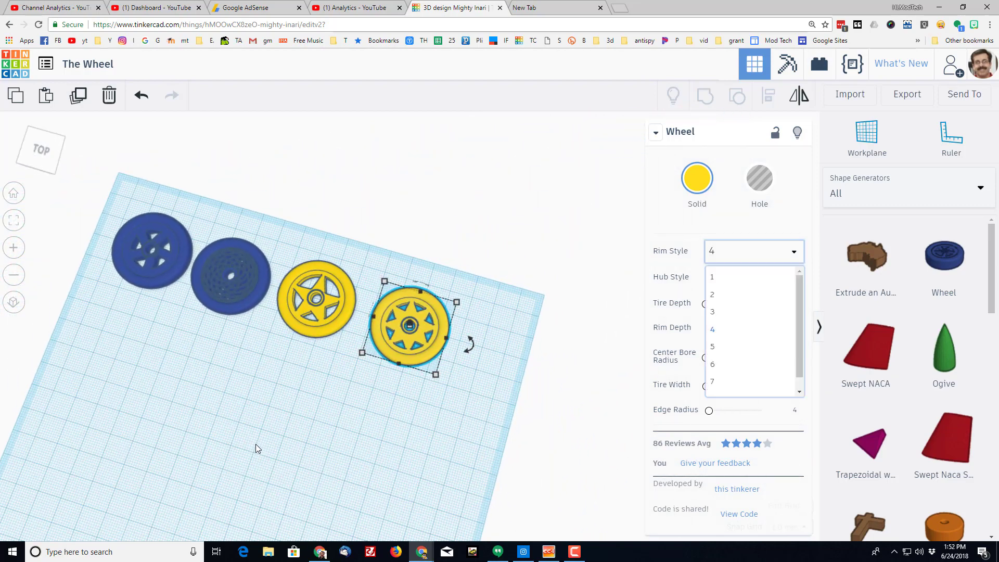
pyautogui.moveTo(163, 287); pyautogui.dragTo(446, 381)
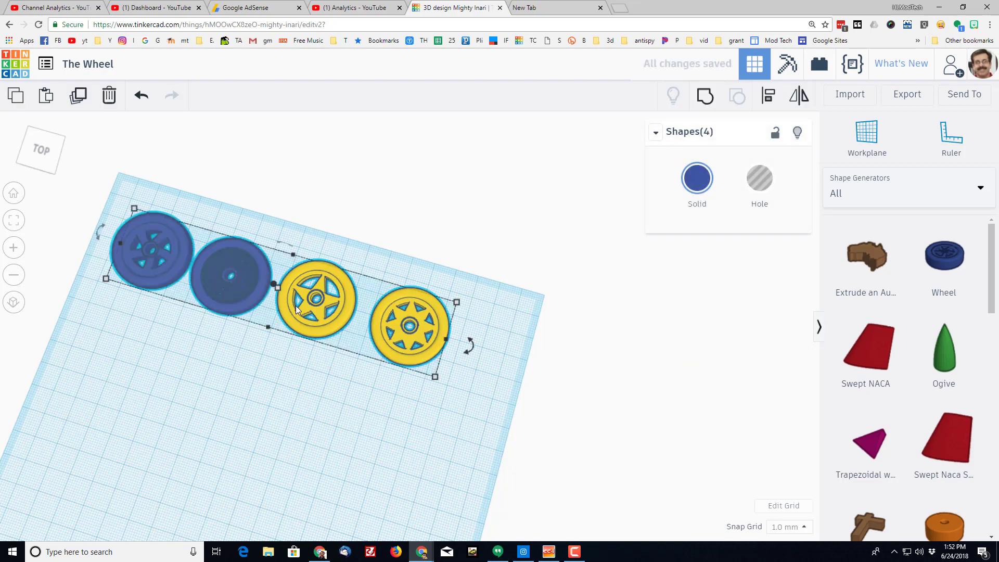
# Duplicate the four wheels into a lower row and set the second blue copy to Rim Style 6.
pyautogui.hotkey('ctrl', 'd')
pyautogui.moveTo(301, 322); pyautogui.dragTo(267, 415)
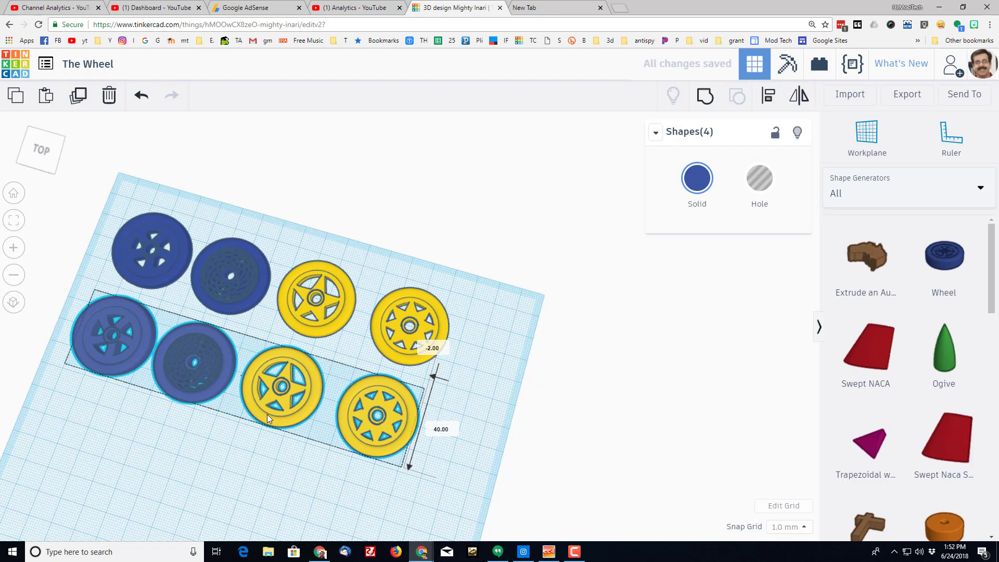
pyautogui.click(165, 313)
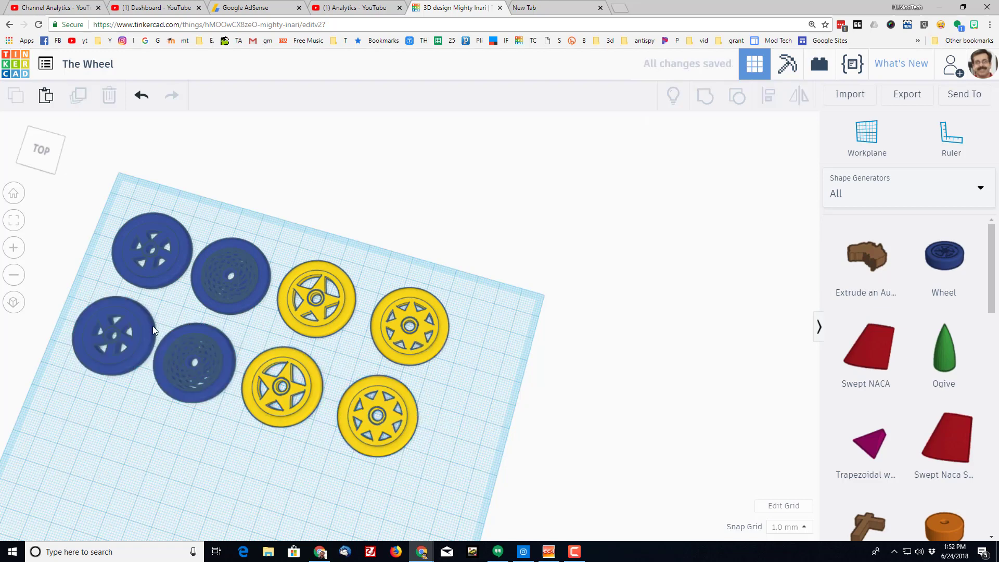
pyautogui.click(151, 328)
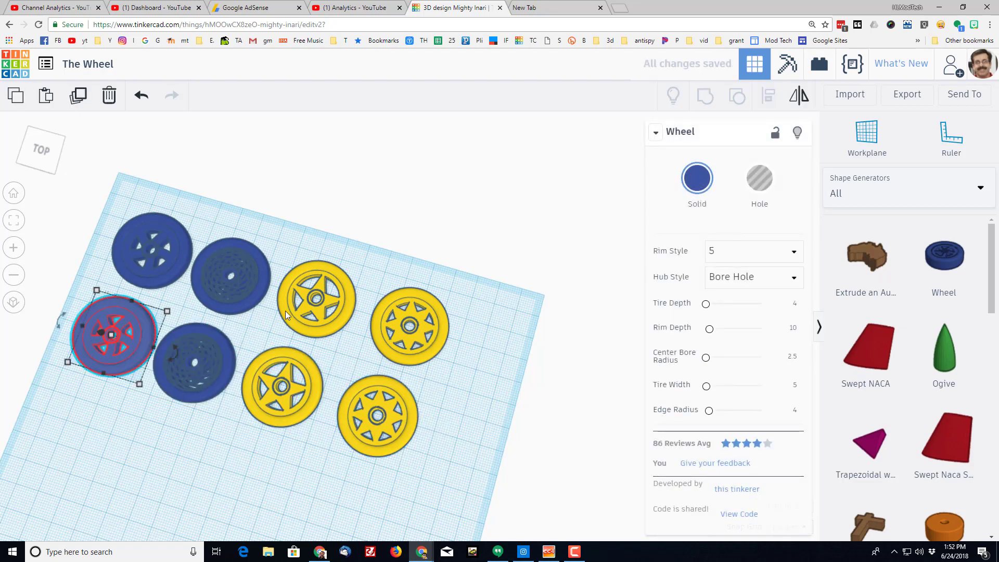
pyautogui.click(222, 350)
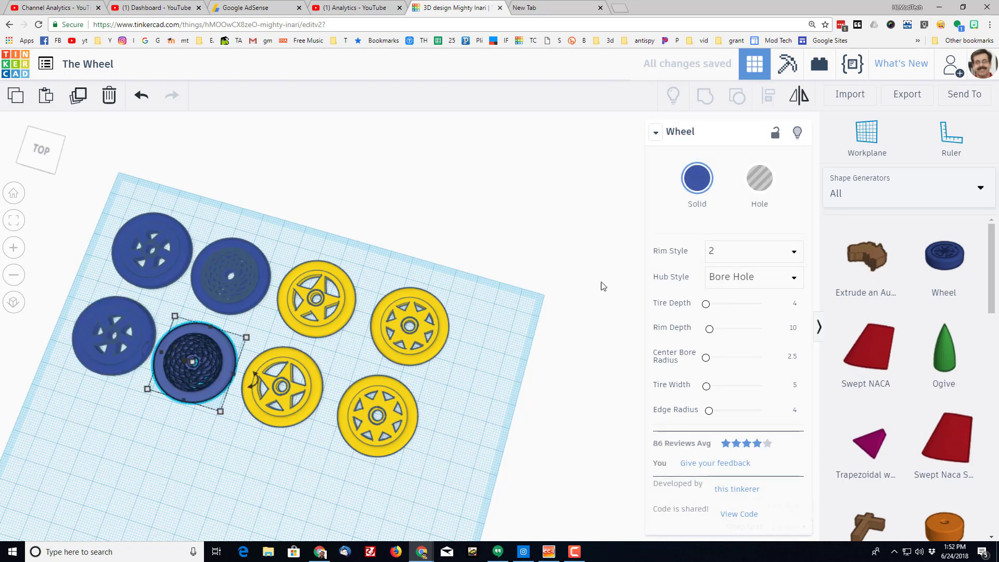
pyautogui.click(707, 253)
pyautogui.click(729, 364)
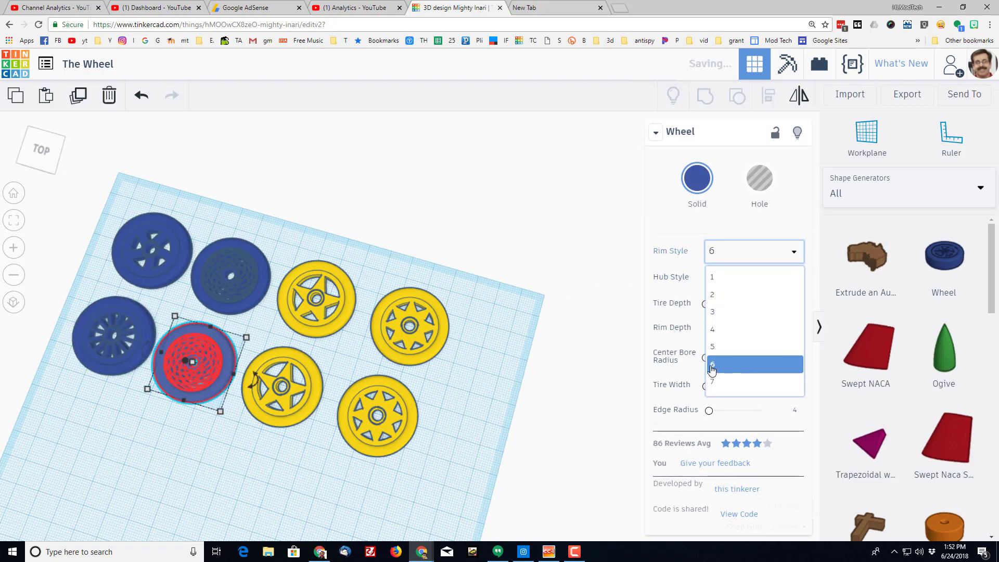
# Set the two lower yellow wheels to Rim Styles 7 and 8.
pyautogui.click(309, 376)
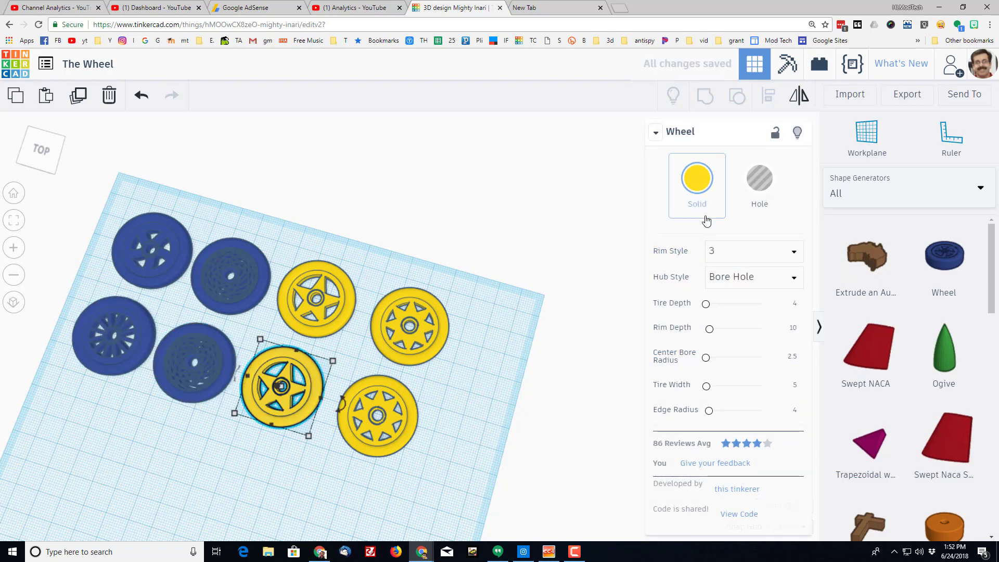
pyautogui.click(724, 250)
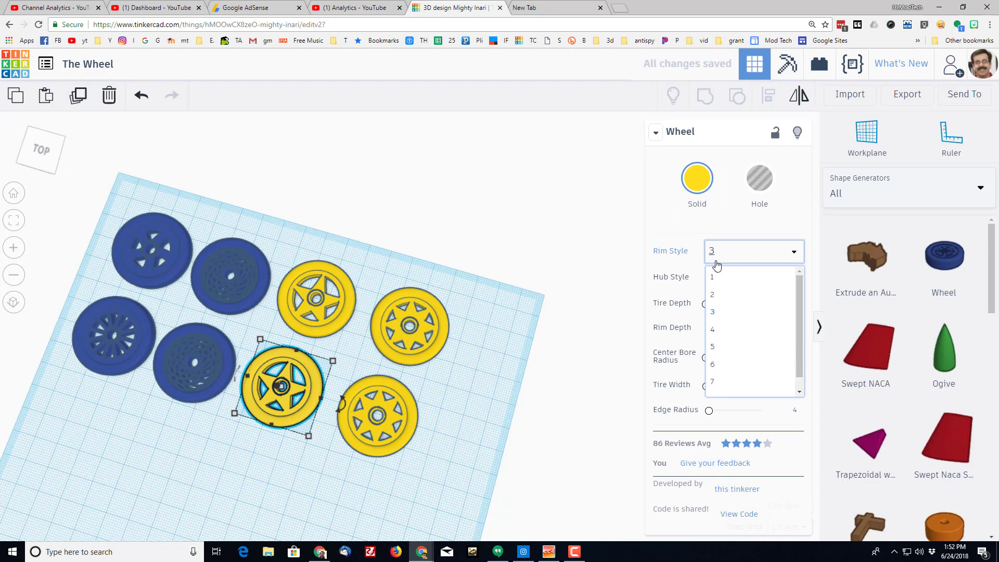
pyautogui.click(744, 384)
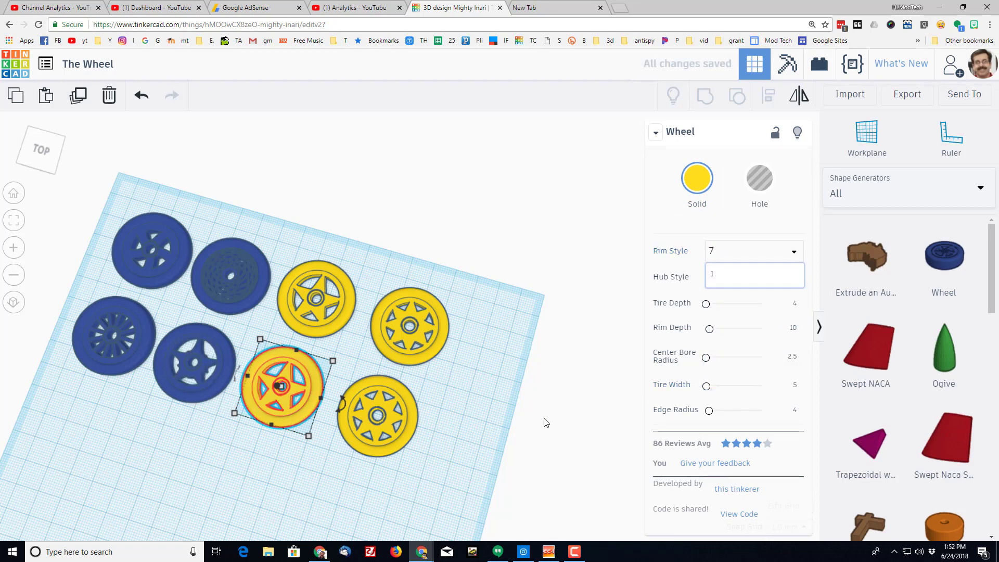
pyautogui.click(408, 411)
pyautogui.click(737, 253)
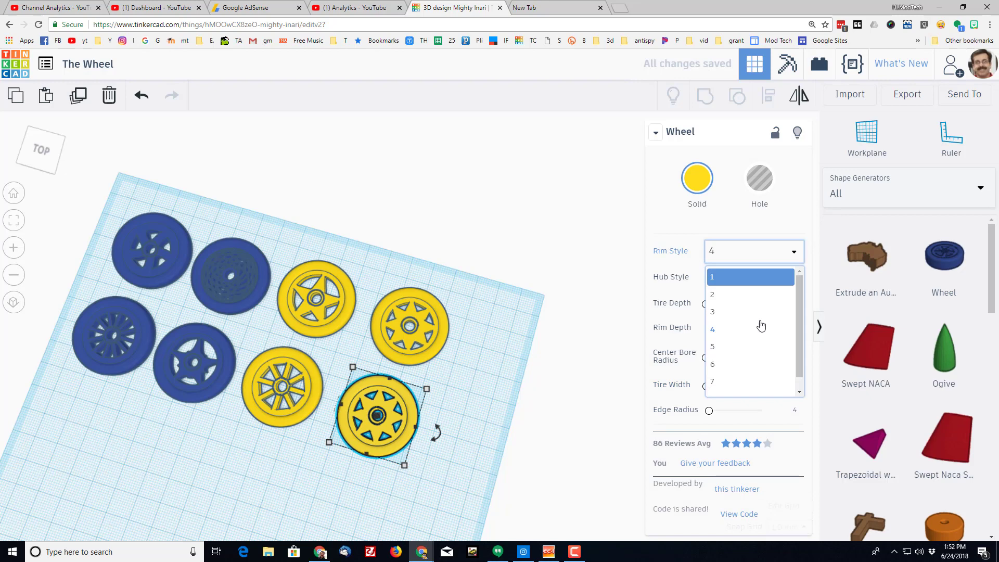
pyautogui.click(748, 386)
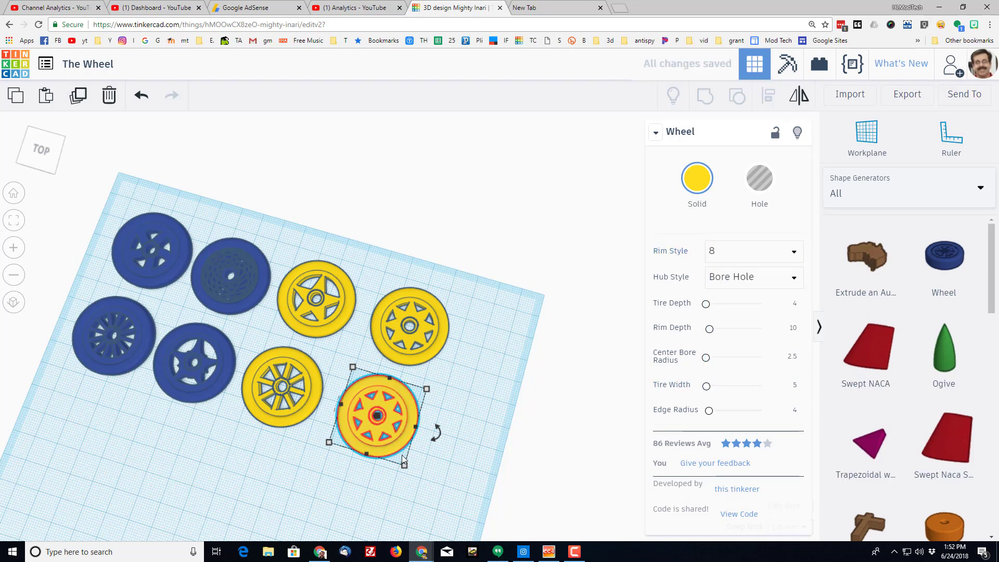
pyautogui.moveTo(322, 460); pyautogui.dragTo(300, 425, button='right')
pyautogui.scroll(2, 281, 416)
pyautogui.scroll(-1, 282, 416)
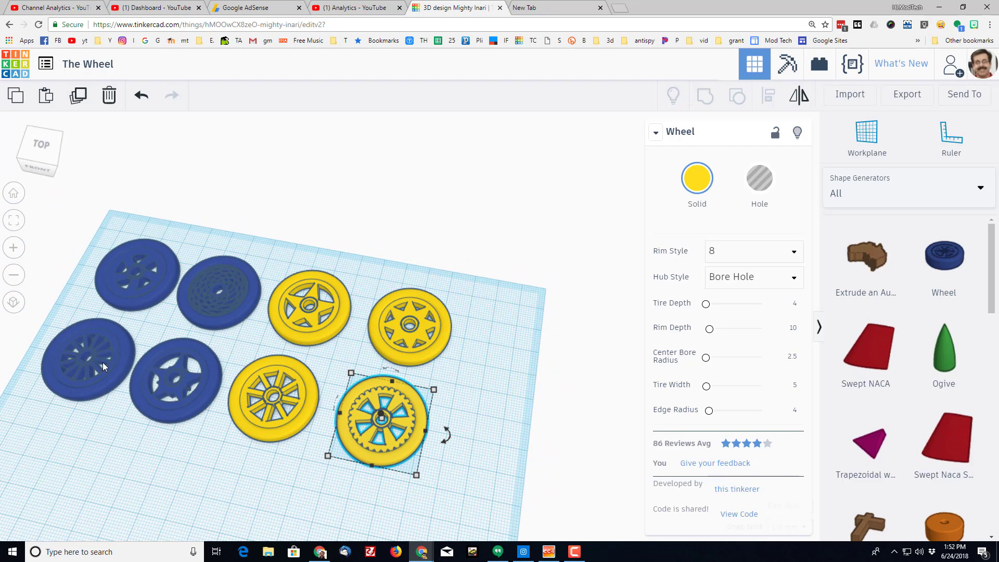
pyautogui.click(102, 363)
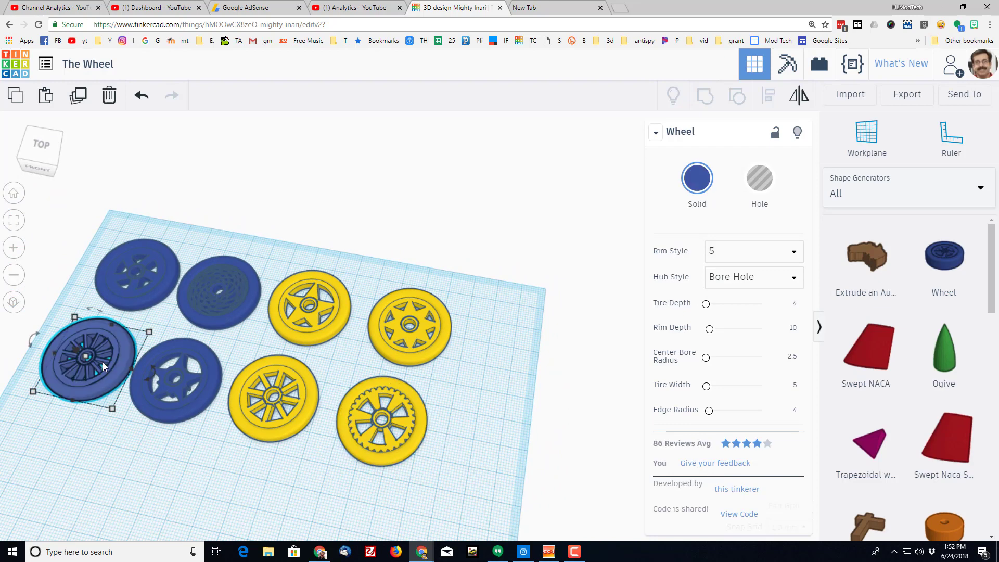
pyautogui.click(281, 418)
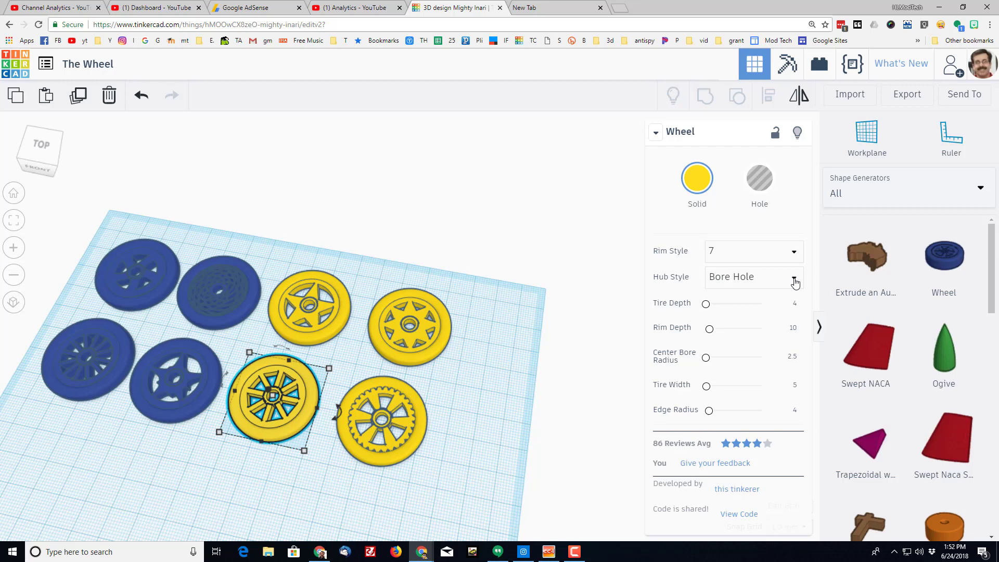
pyautogui.moveTo(406, 364); pyautogui.dragTo(223, 428, button='right')
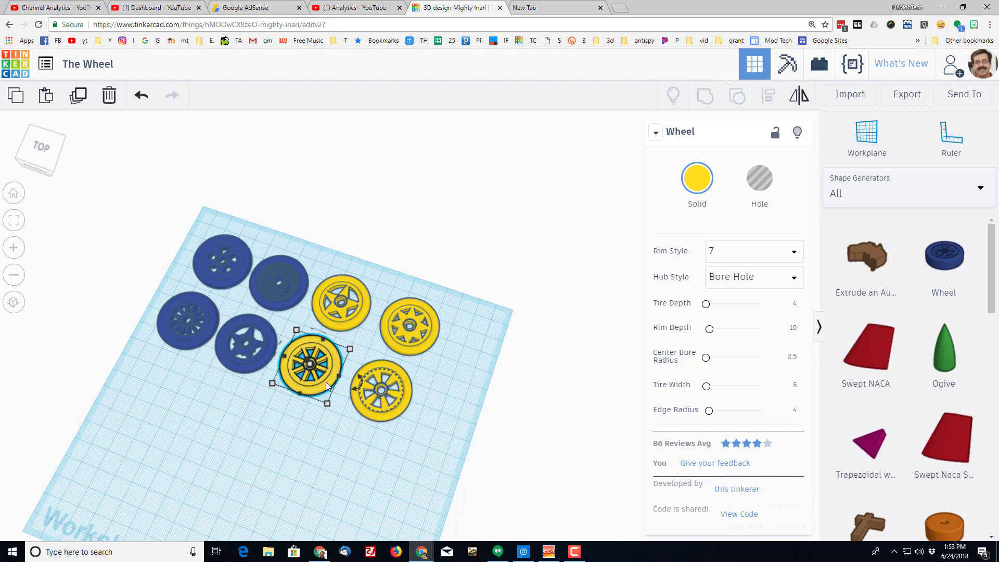
# Move the Rim Style 7 wheel to the front left and give it a Snap Hole hub.
pyautogui.moveTo(325, 382); pyautogui.dragTo(154, 424)
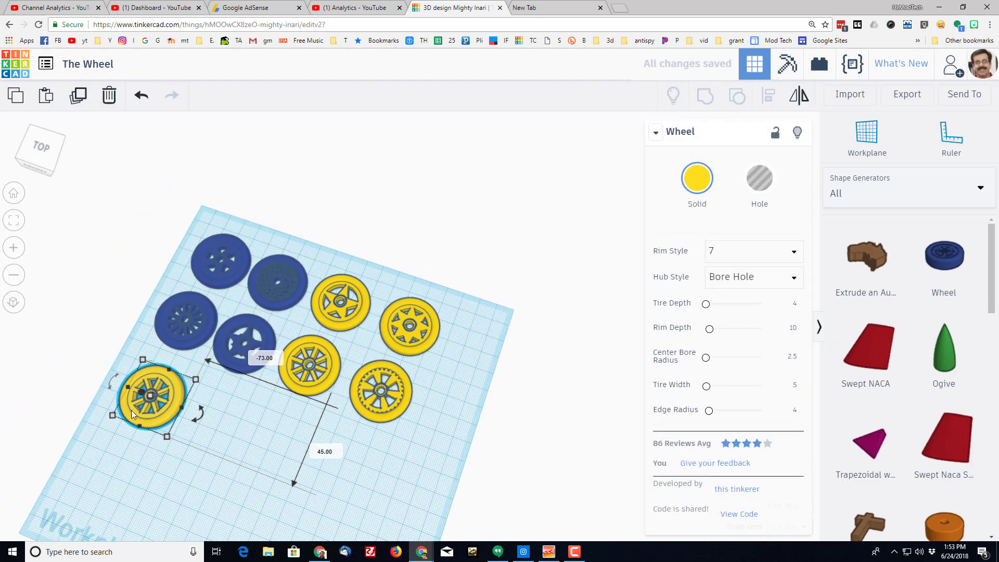
pyautogui.moveTo(114, 396)
pyautogui.click(757, 280)
pyautogui.click(726, 319)
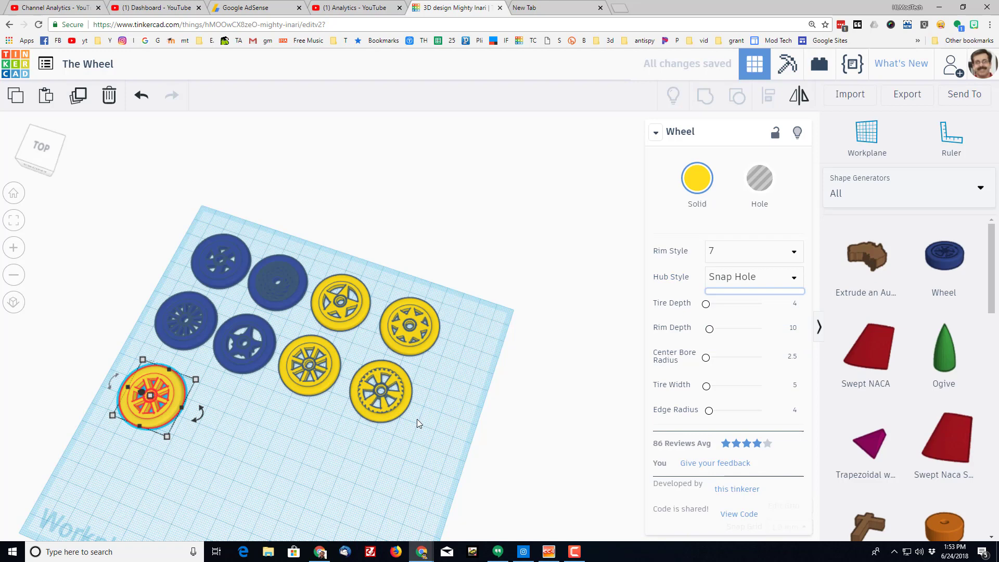
pyautogui.click(13, 227)
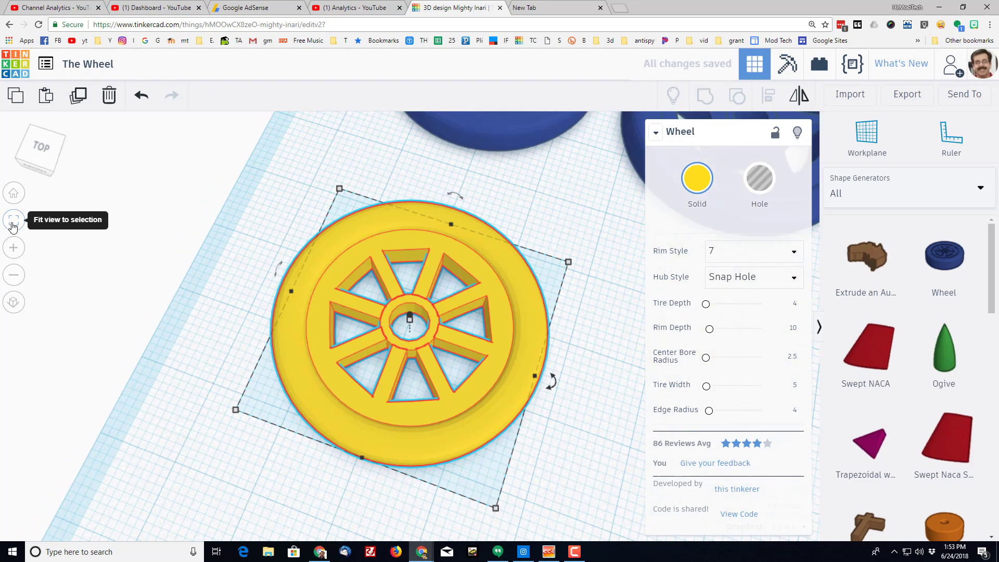
pyautogui.click(12, 227)
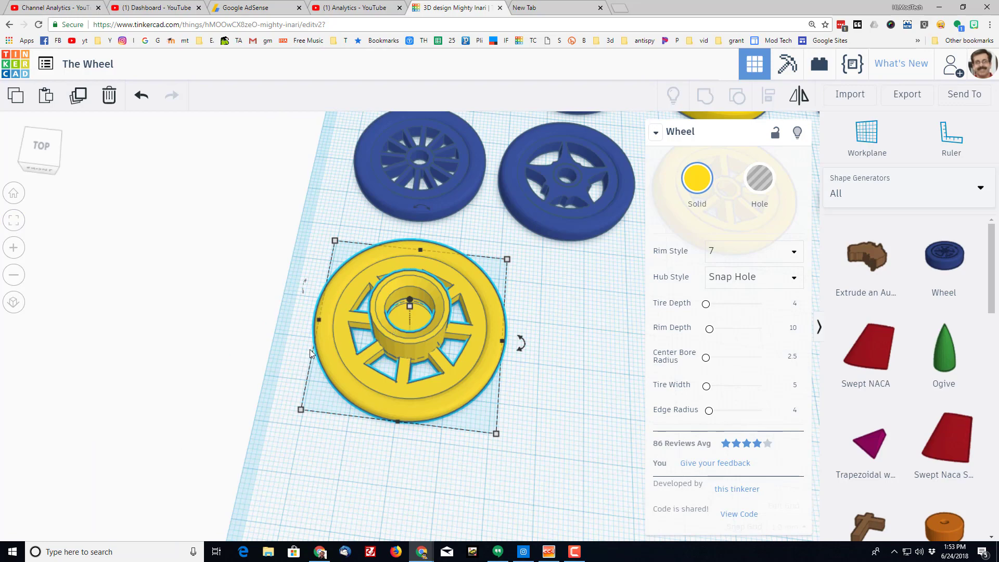
pyautogui.moveTo(310, 350); pyautogui.dragTo(316, 315, button='right')
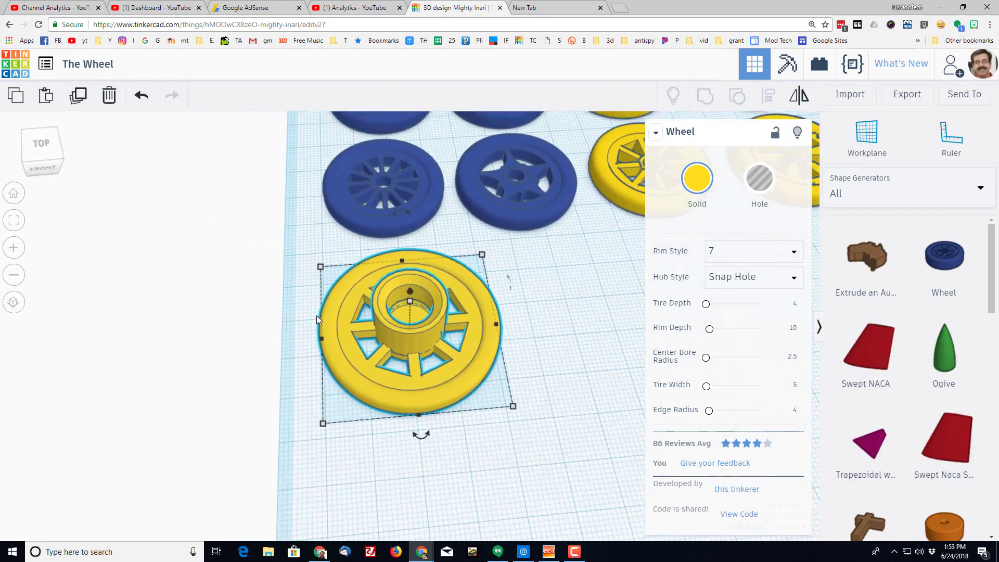
# Place a copy of the snap-hole wheel to its right and change its hub to Spin Hub.
pyautogui.moveTo(559, 327); pyautogui.dragTo(454, 359, button='right')
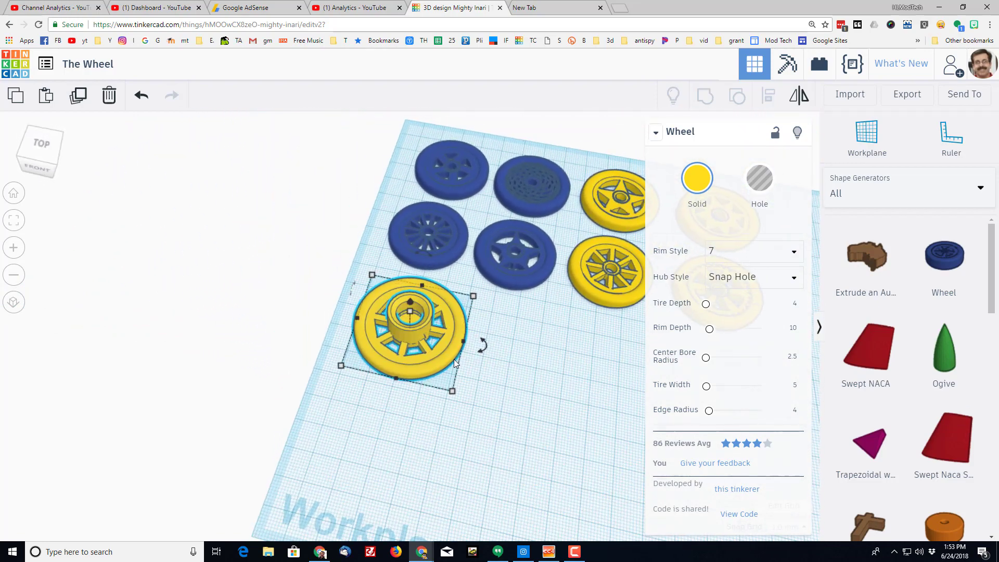
pyautogui.hotkey('ctrl', 'v')
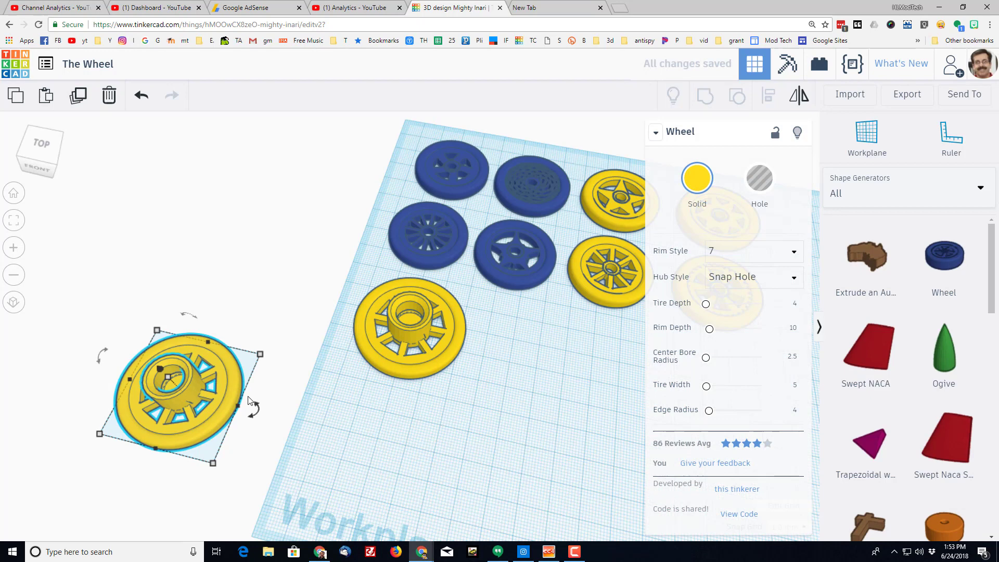
pyautogui.moveTo(197, 429); pyautogui.dragTo(582, 367)
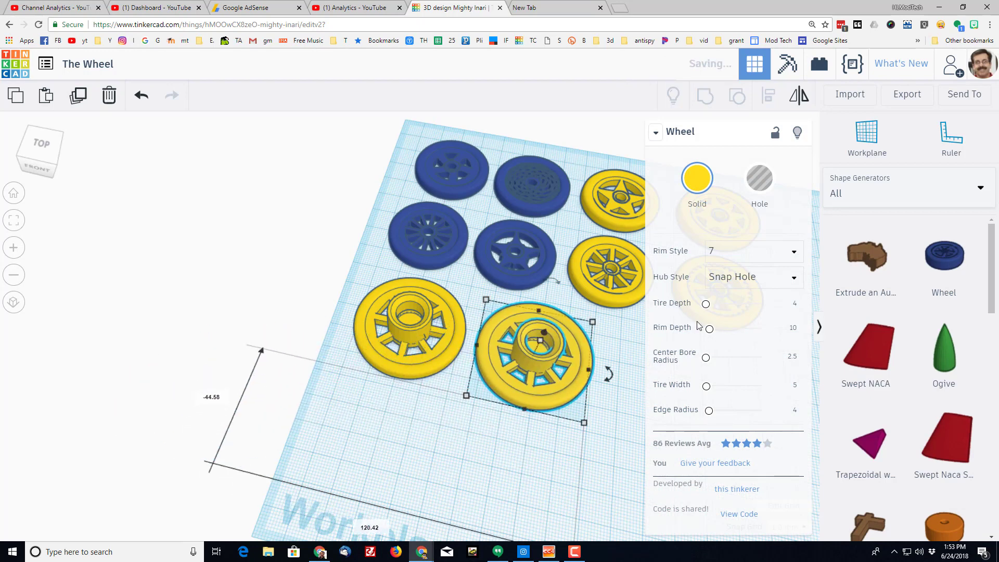
pyautogui.click(749, 278)
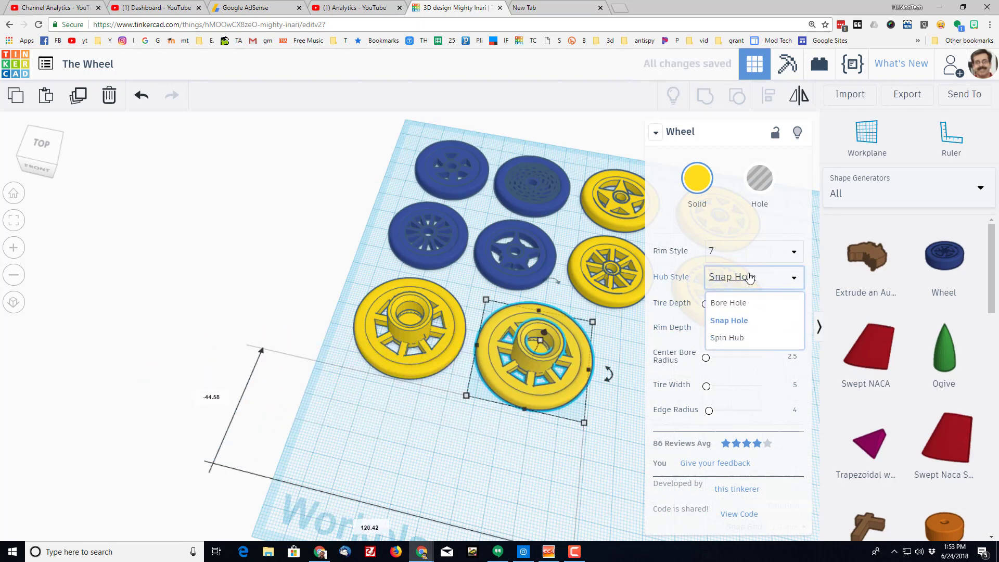
pyautogui.click(735, 339)
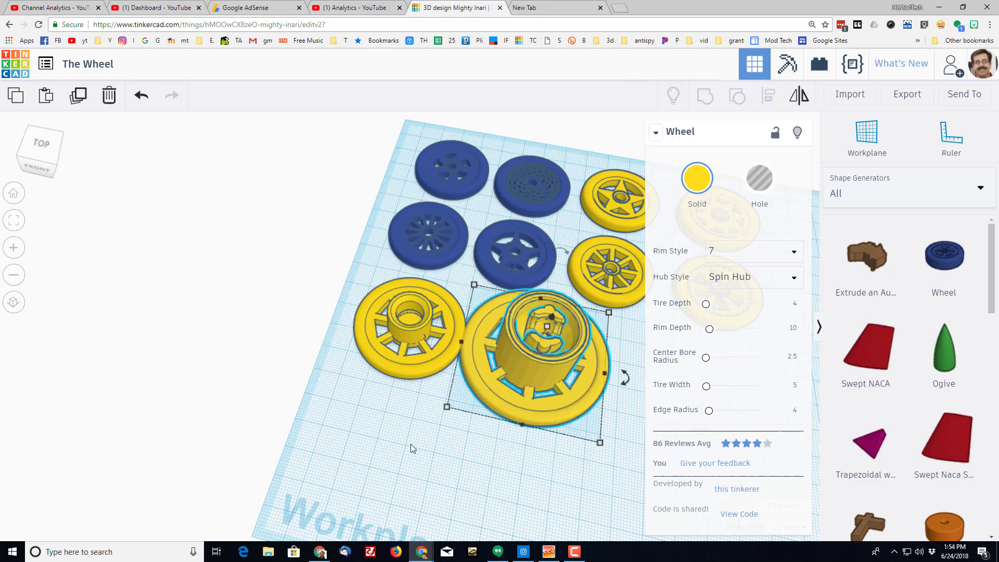
pyautogui.moveTo(411, 444); pyautogui.dragTo(515, 435, button='right')
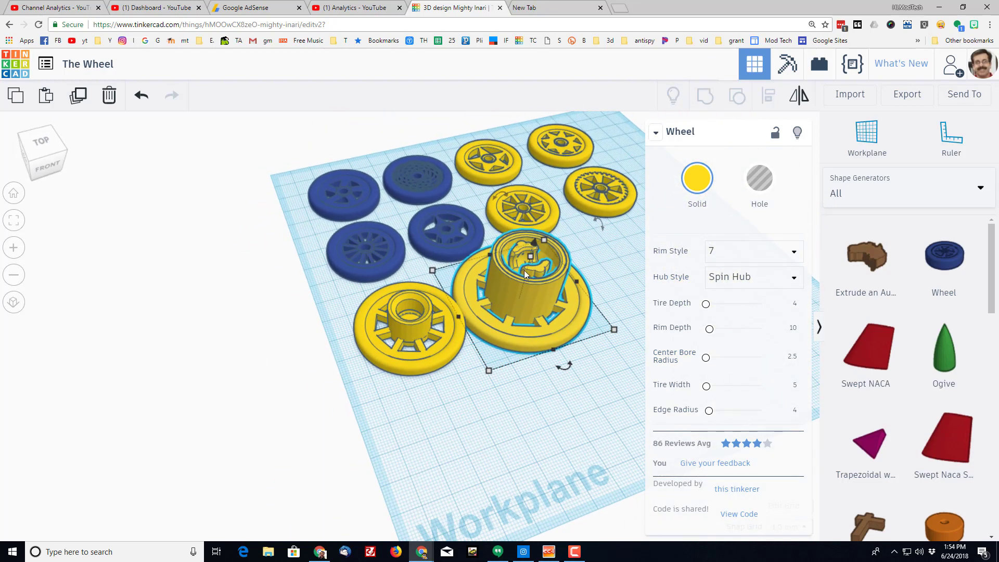
pyautogui.scroll(3, 531, 269)
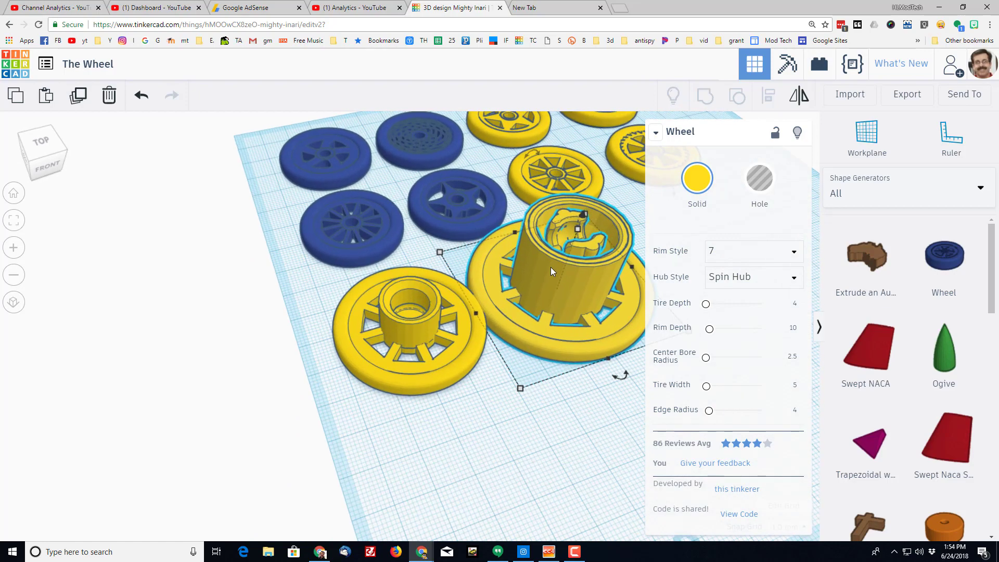
pyautogui.scroll(-2, 550, 267)
pyautogui.moveTo(552, 264)
pyautogui.mouseDown(button='right')
pyautogui.moveTo(428, 262)
pyautogui.moveTo(441, 368)
pyautogui.moveTo(522, 237)
pyautogui.moveTo(528, 196)
pyautogui.moveTo(491, 429)
pyautogui.moveTo(559, 267)
pyautogui.mouseUp(button='right')
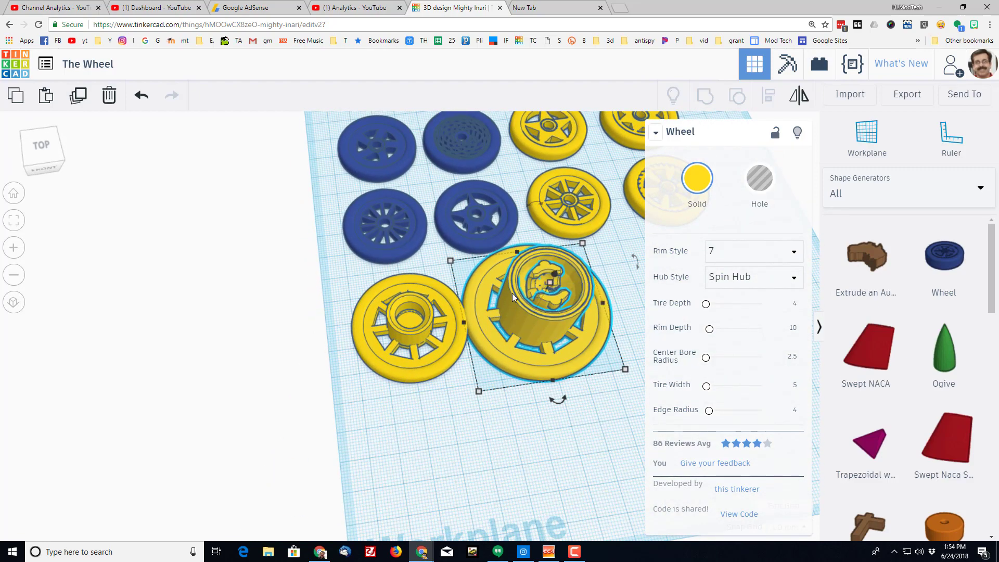
pyautogui.scroll(-3, 513, 293)
pyautogui.moveTo(512, 293); pyautogui.dragTo(491, 310, button='right')
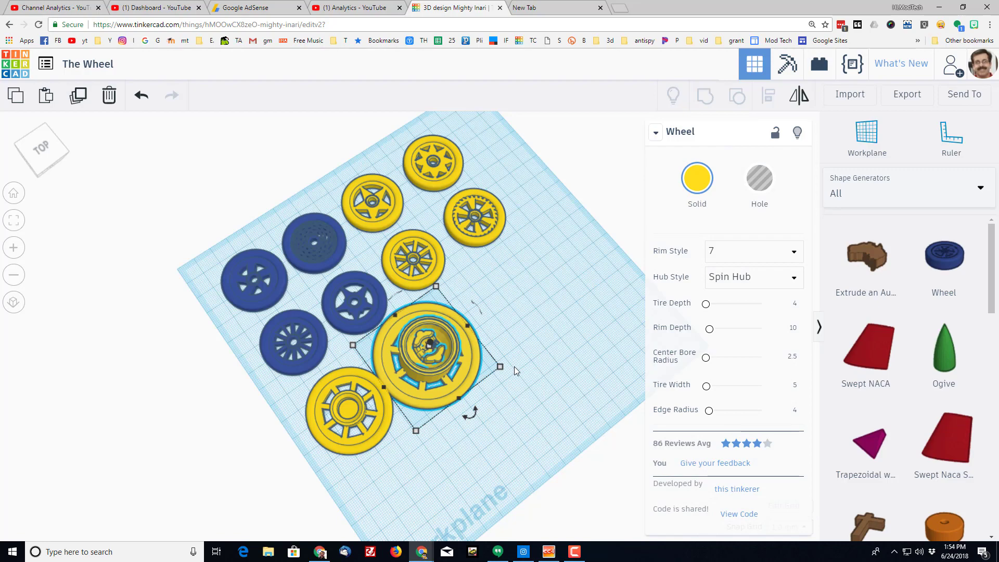
pyautogui.moveTo(514, 366); pyautogui.dragTo(437, 277, button='right')
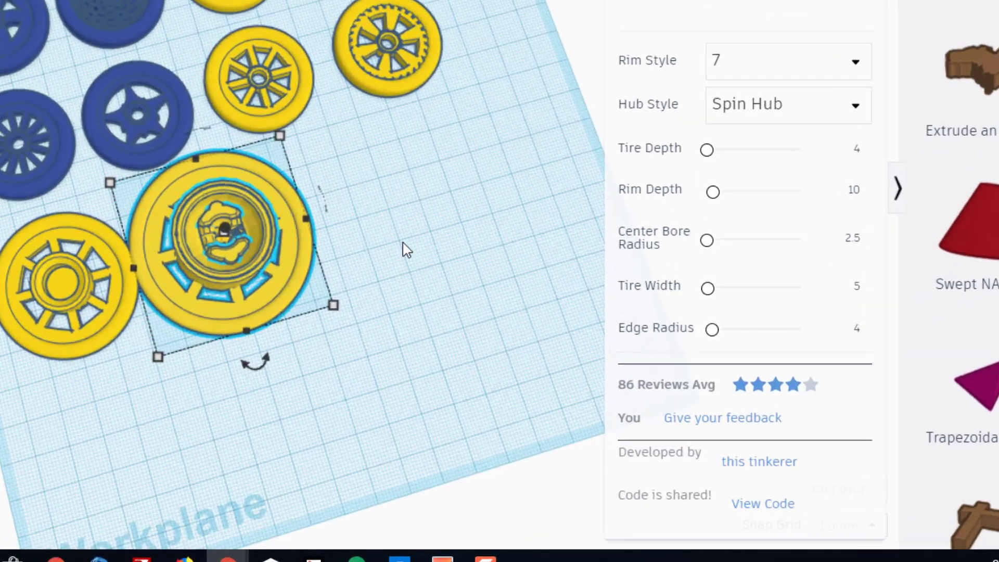
pyautogui.scroll(2, 394, 187)
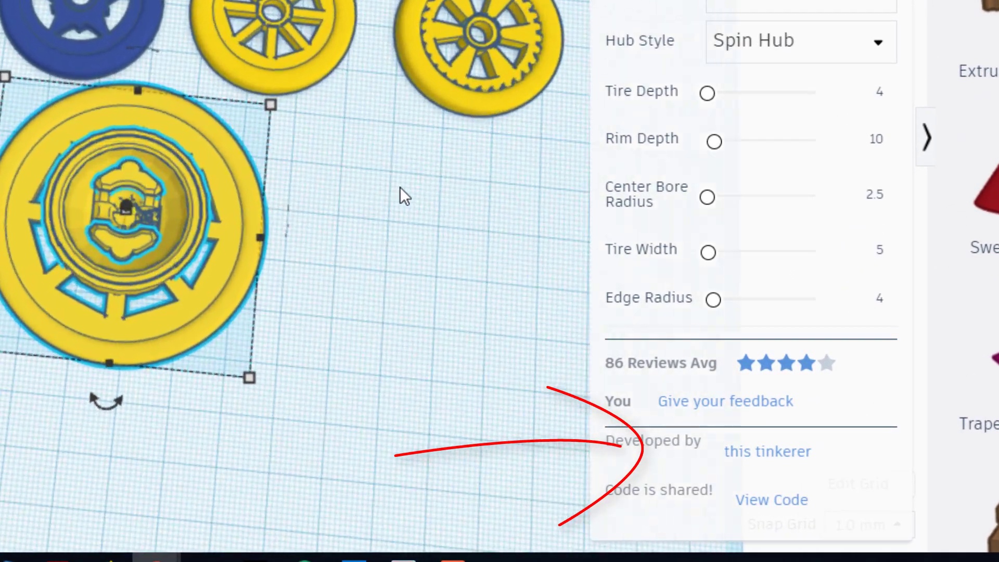
pyautogui.moveTo(350, 215)
pyautogui.mouseDown(button='right')
pyautogui.moveTo(441, 222)
pyautogui.moveTo(368, 212)
pyautogui.mouseUp(button='right')
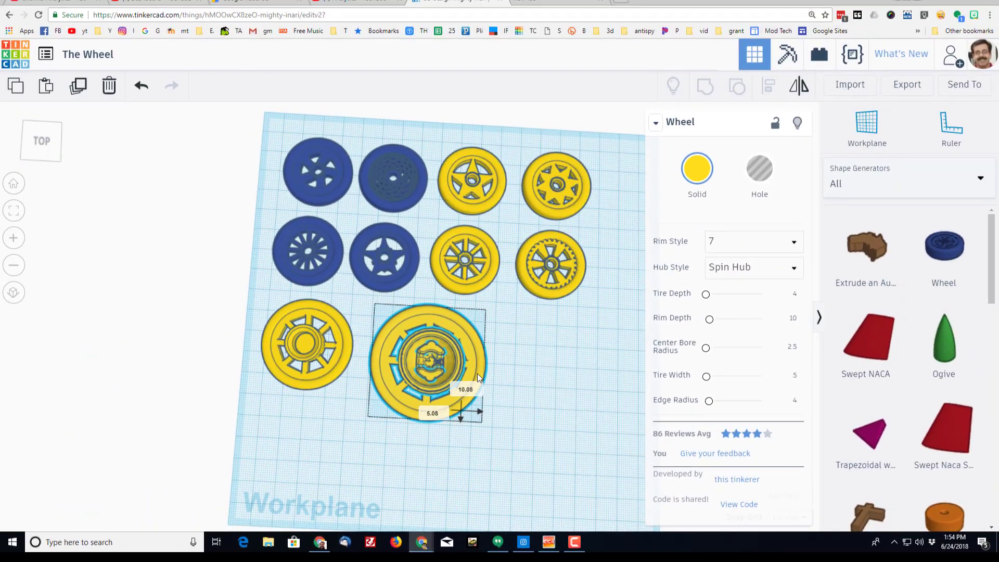
pyautogui.moveTo(538, 362); pyautogui.dragTo(583, 314, button='right')
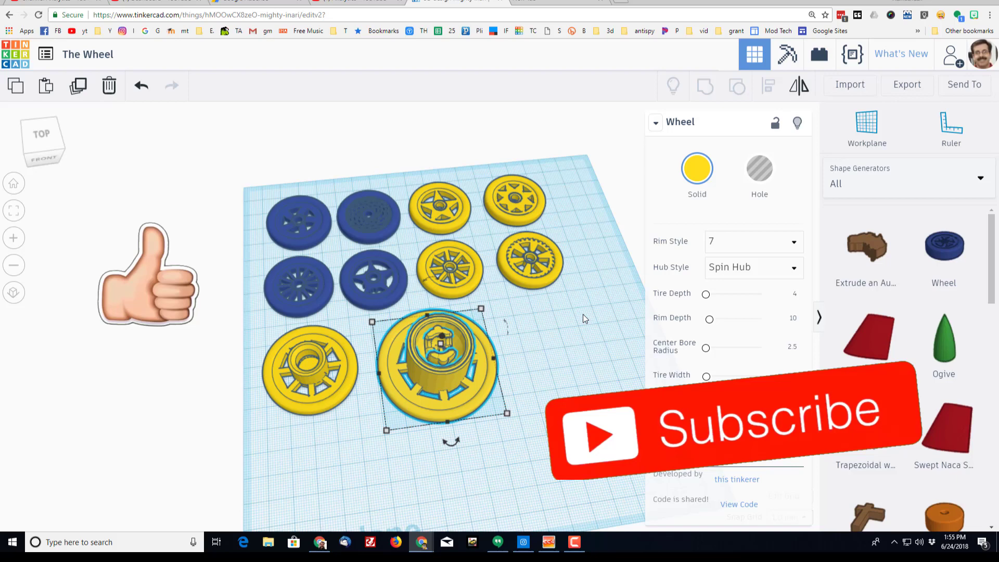